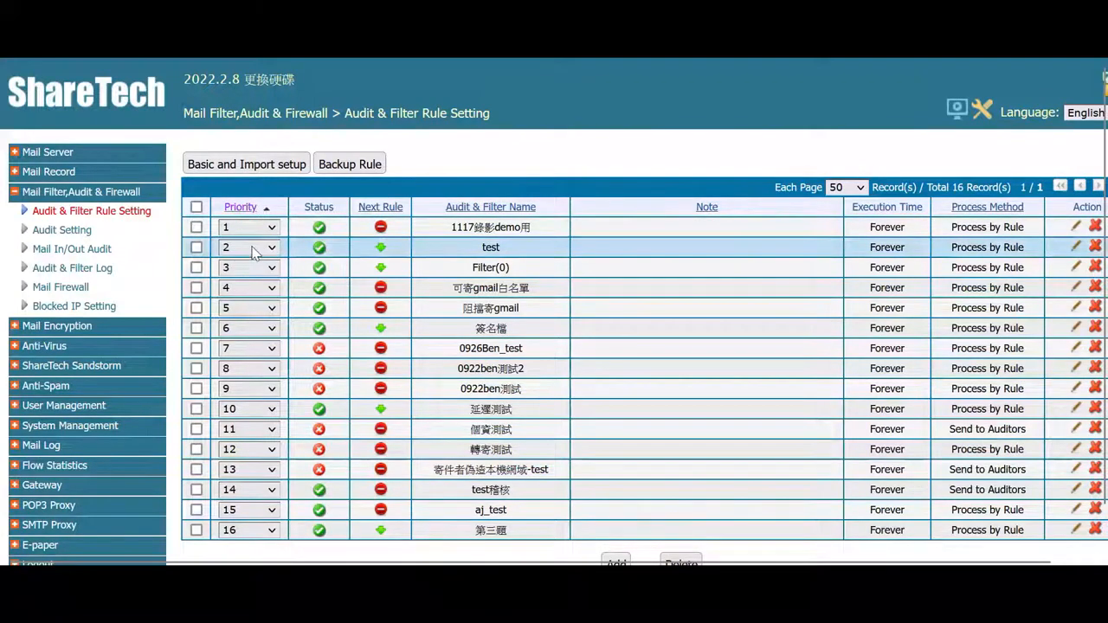
# - Review the audit and filter rule list and the priority choices available for the first rule
pyautogui.scroll(-1, 260, 251)
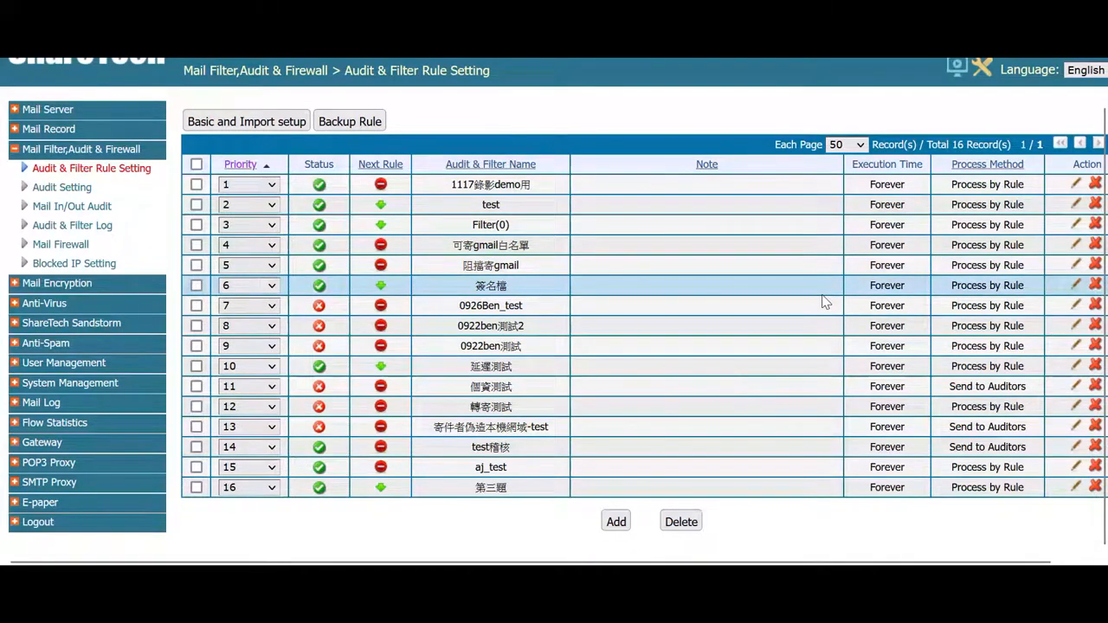
pyautogui.scroll(1, 490, 301)
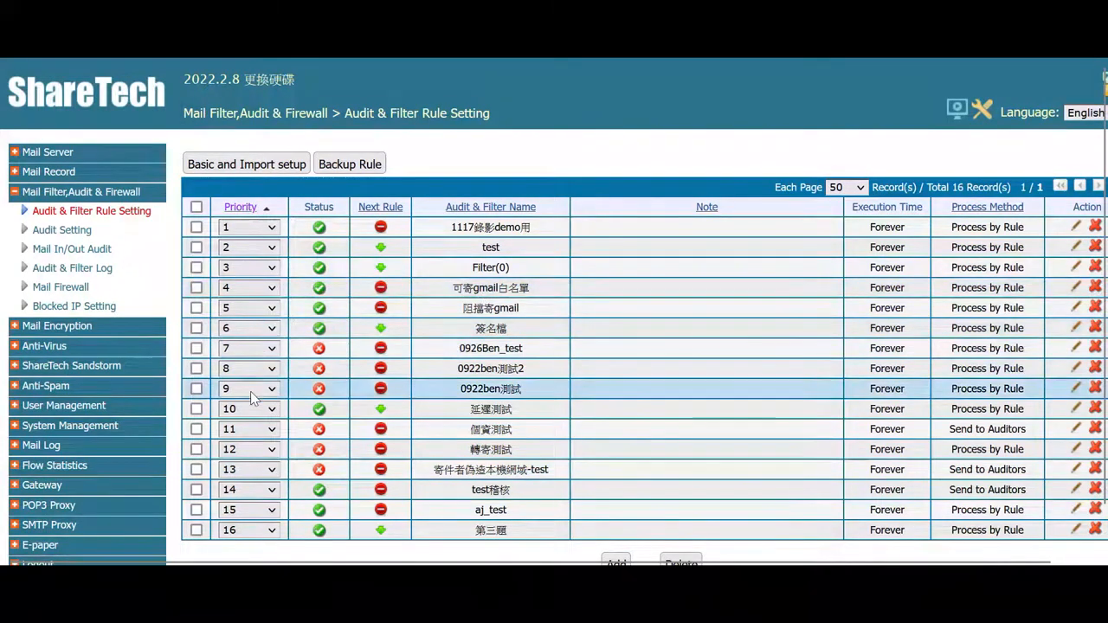
pyautogui.click(262, 229)
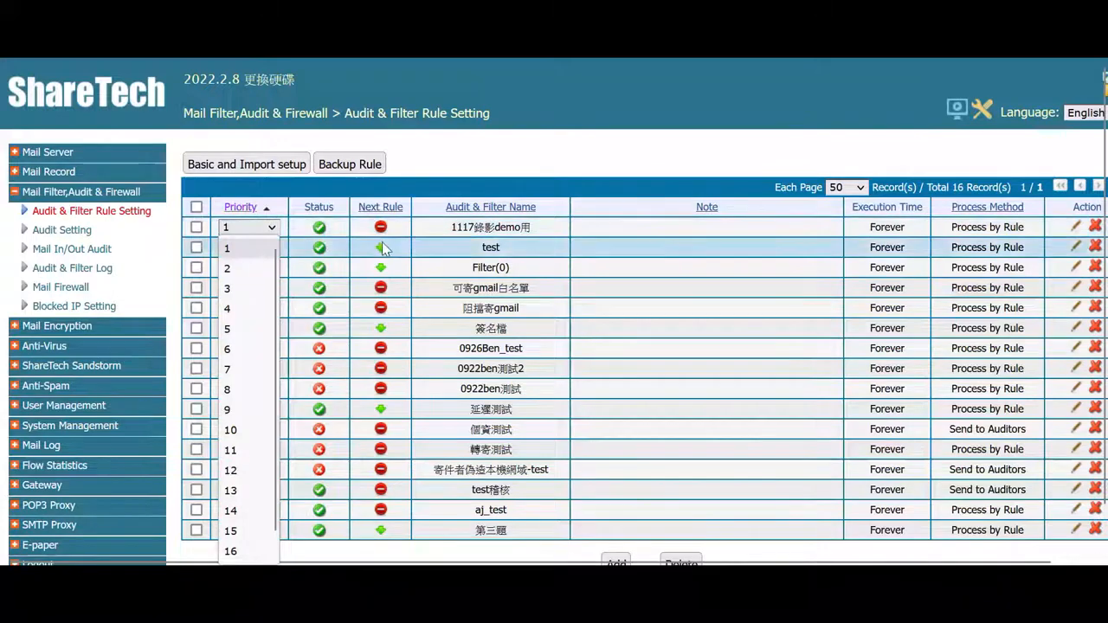
pyautogui.click(447, 171)
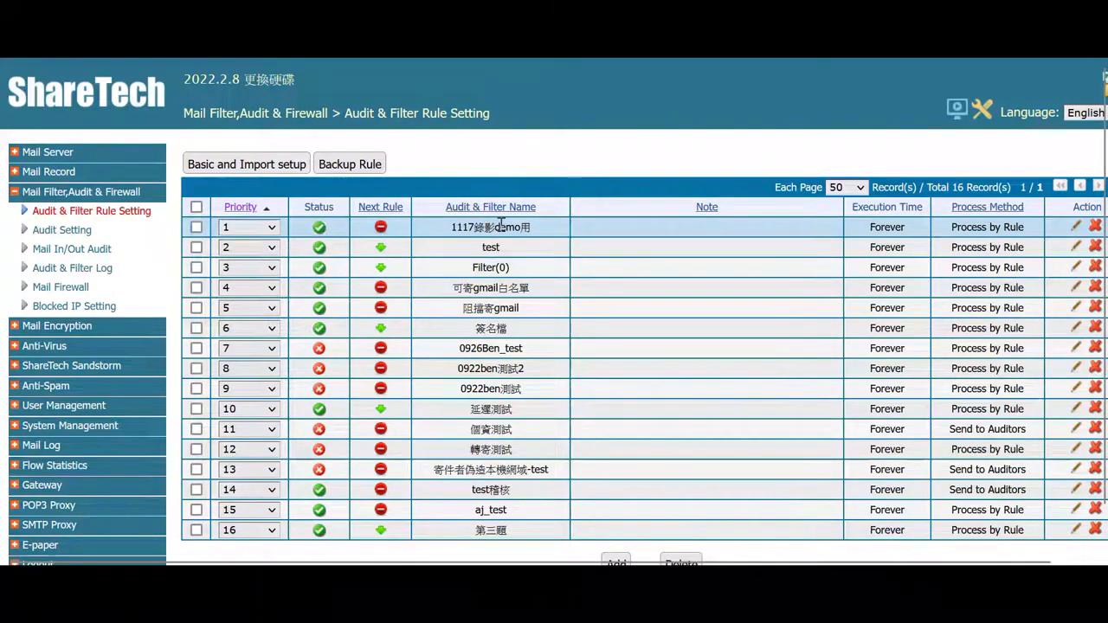
# - Start adding a new audit and filter rule and review its name and execution time settings
pyautogui.scroll(-1, 554, 347)
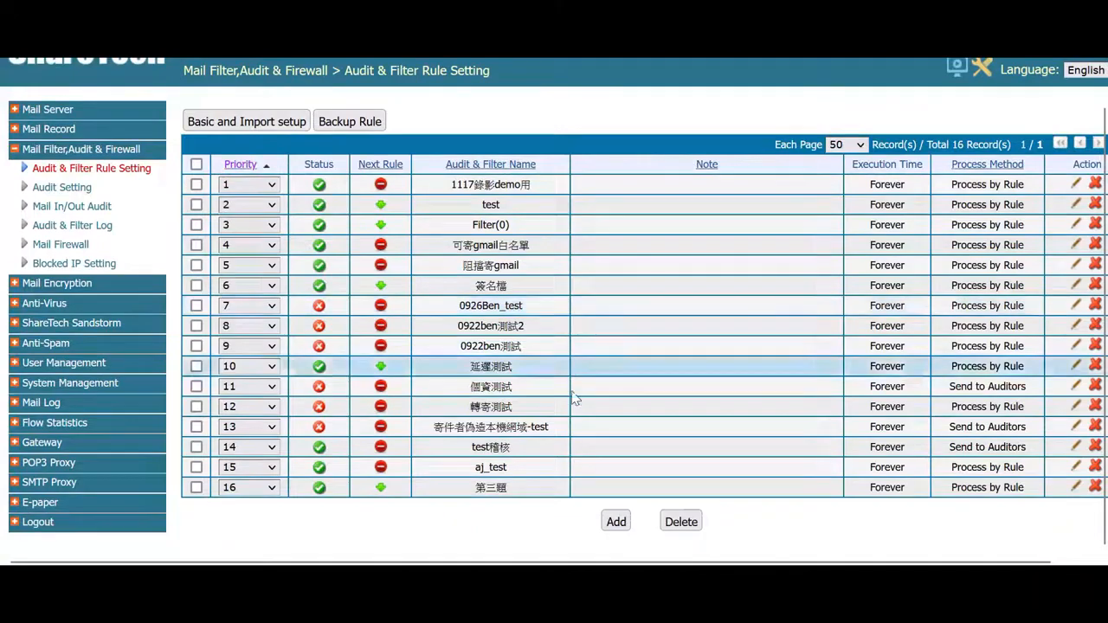
pyautogui.click(616, 521)
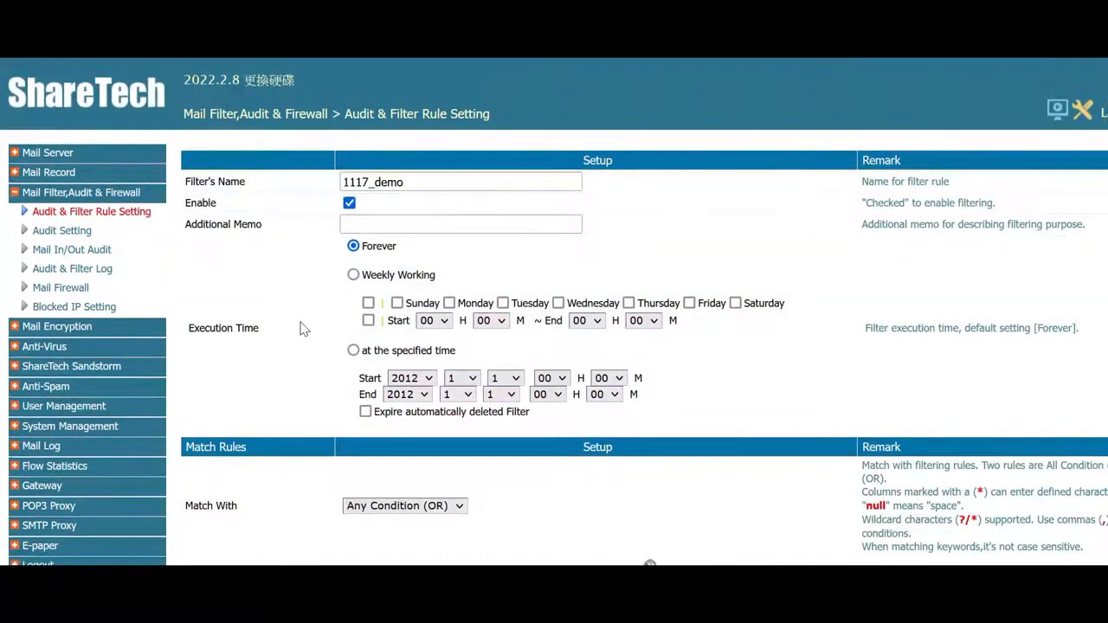
pyautogui.doubleClick(428, 186)
pyautogui.click(428, 186)
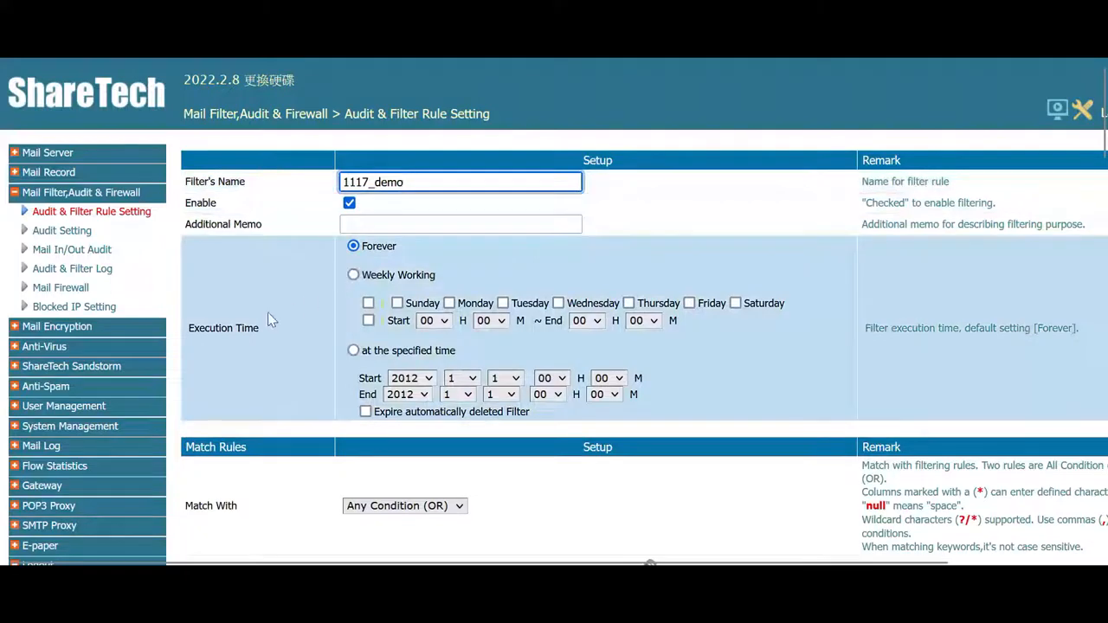
pyautogui.moveTo(260, 334); pyautogui.dragTo(207, 332)
pyautogui.click(267, 339)
pyautogui.scroll(-3, 414, 336)
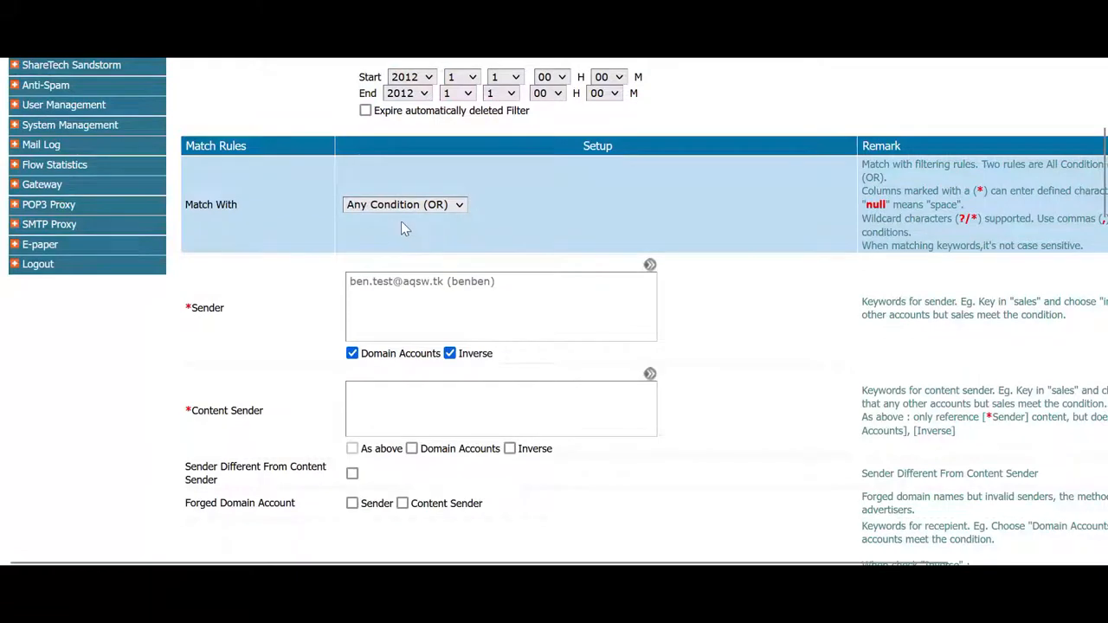
# - Switch the rule's Match With setting to All Condition (AND) and back to Any Condition (OR)
pyautogui.click(399, 207)
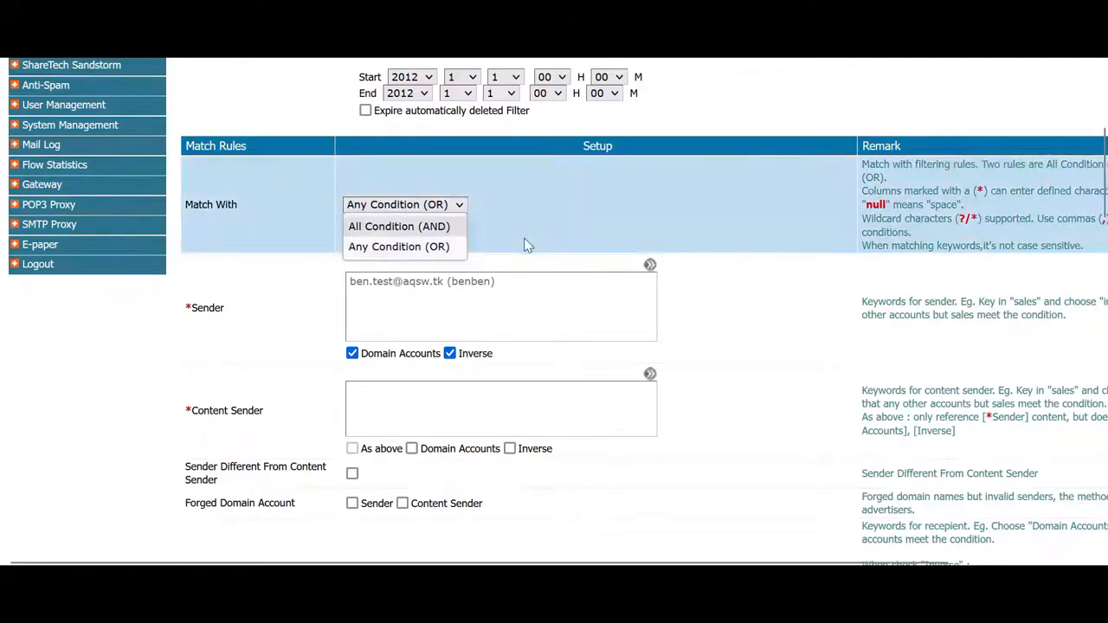
pyautogui.click(444, 226)
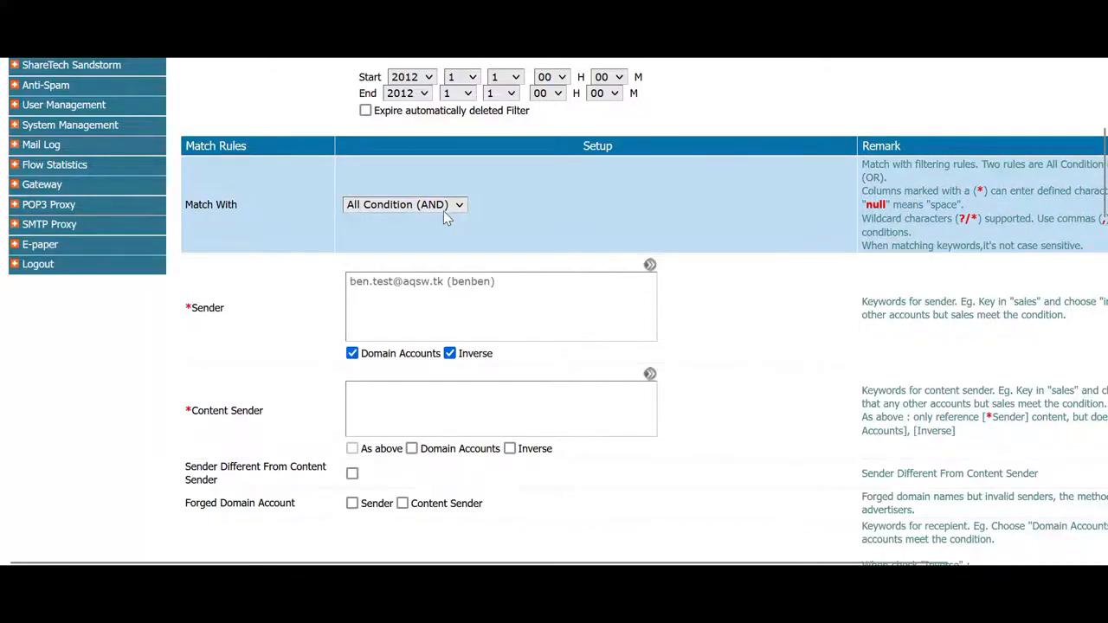
pyautogui.scroll(-3, 539, 324)
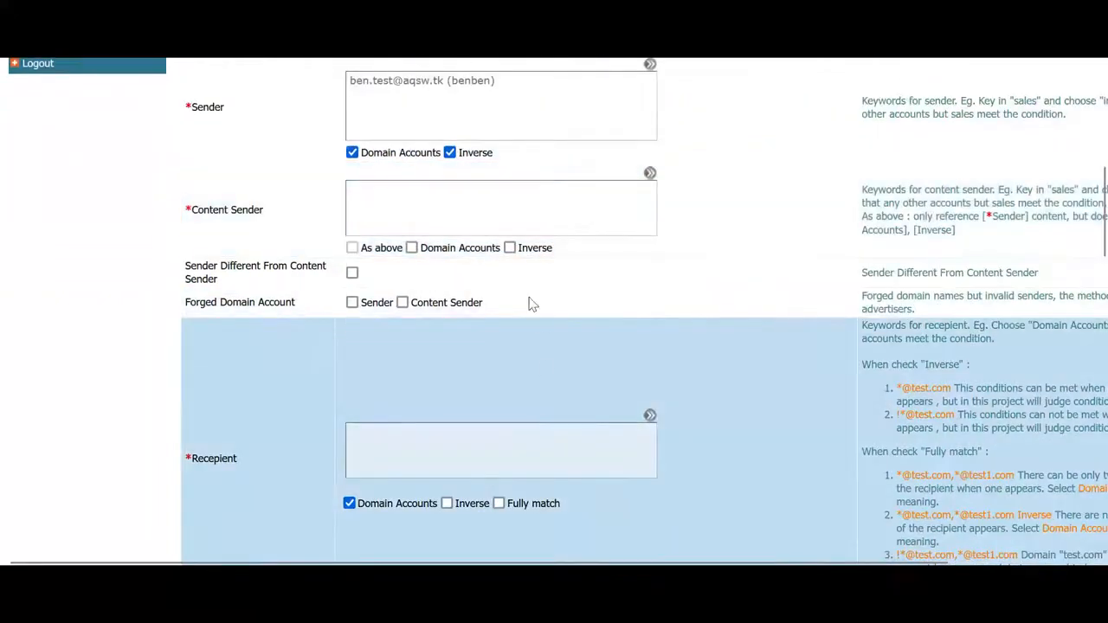
pyautogui.scroll(-2, 539, 324)
pyautogui.scroll(7, 445, 317)
pyautogui.click(424, 407)
pyautogui.click(407, 444)
# - Examine the rule's match conditions, including sender, content sender, recipient, source IP, subject, content, size and attachment
pyautogui.scroll(-1, 476, 411)
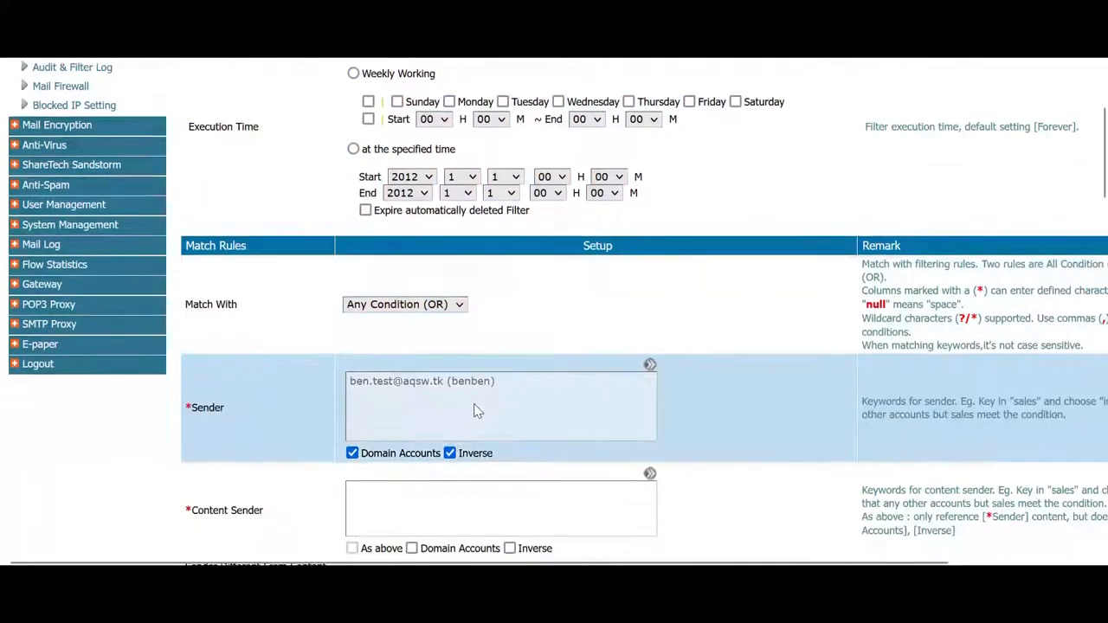
pyautogui.scroll(-1, 476, 411)
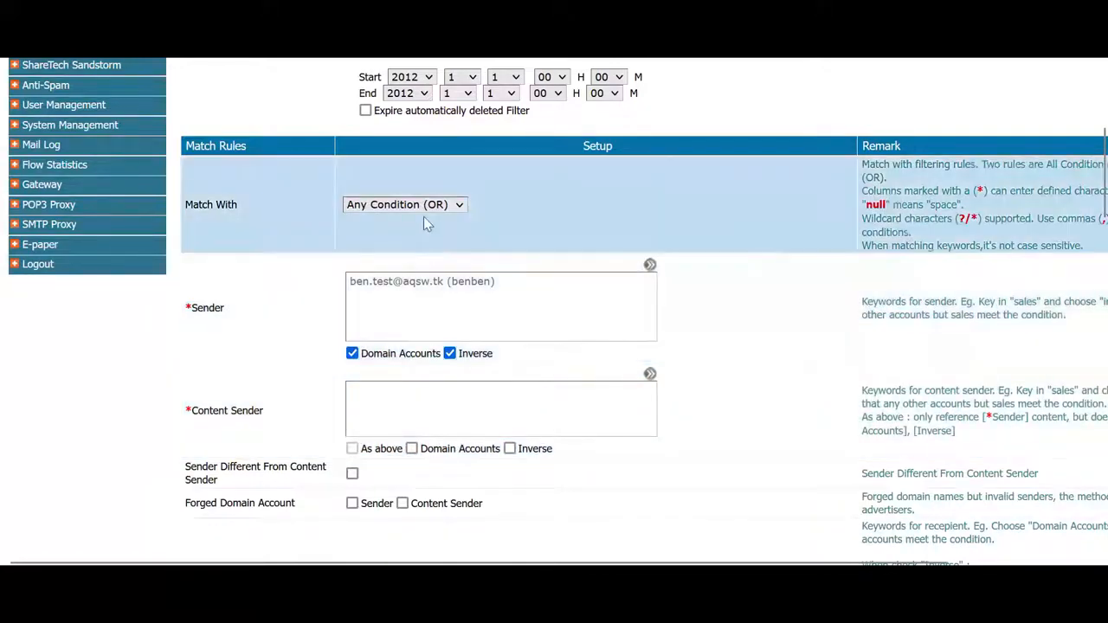
pyautogui.scroll(-1, 390, 240)
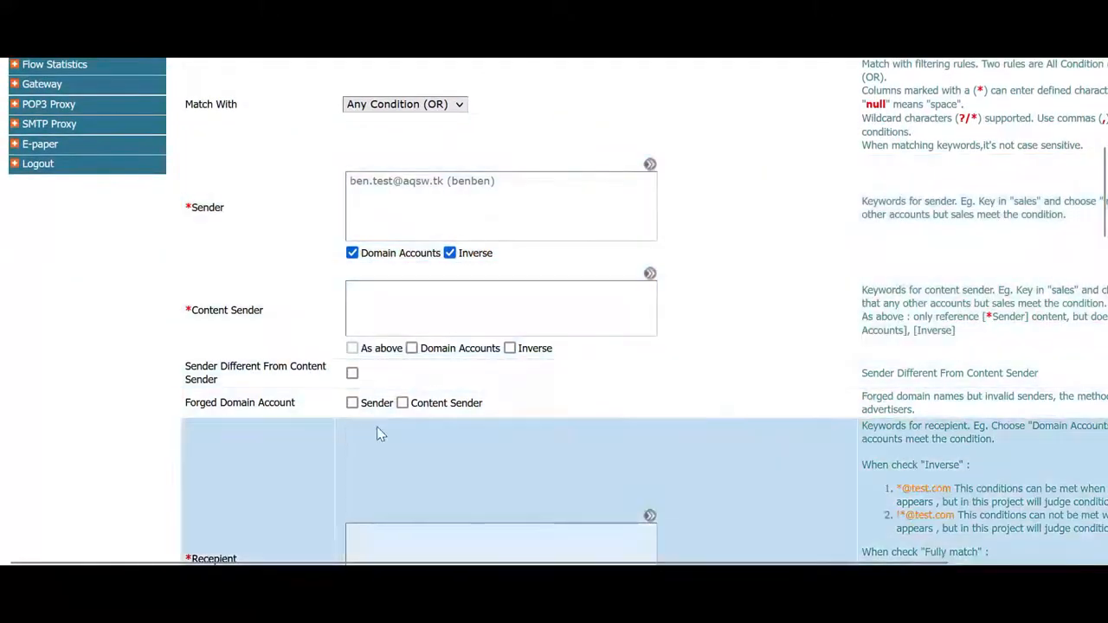
pyautogui.scroll(2, 395, 421)
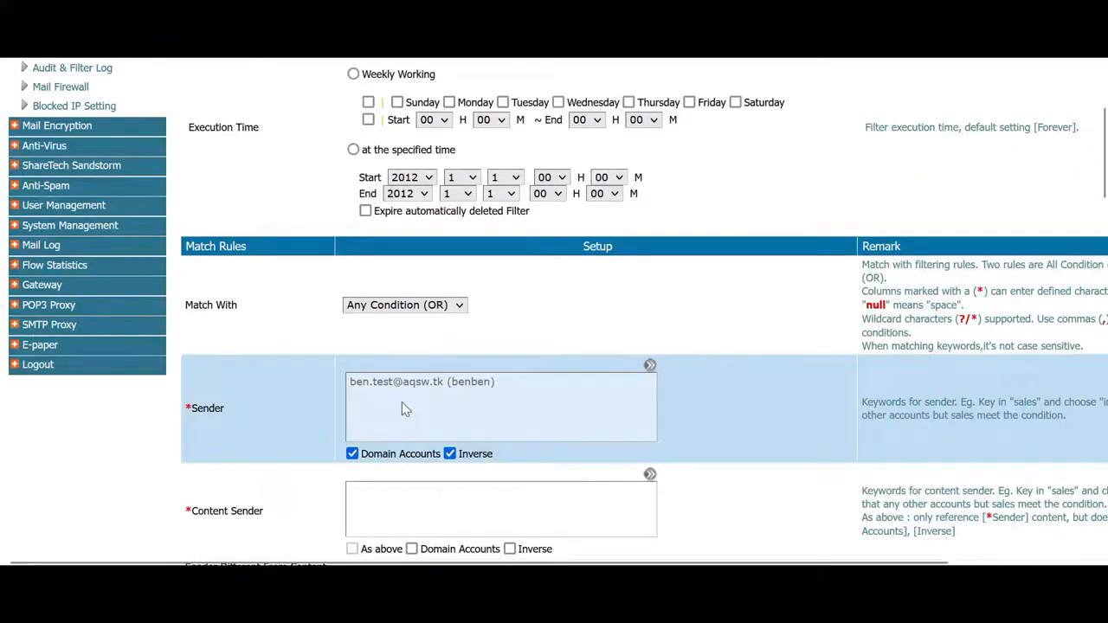
pyautogui.scroll(-2, 402, 401)
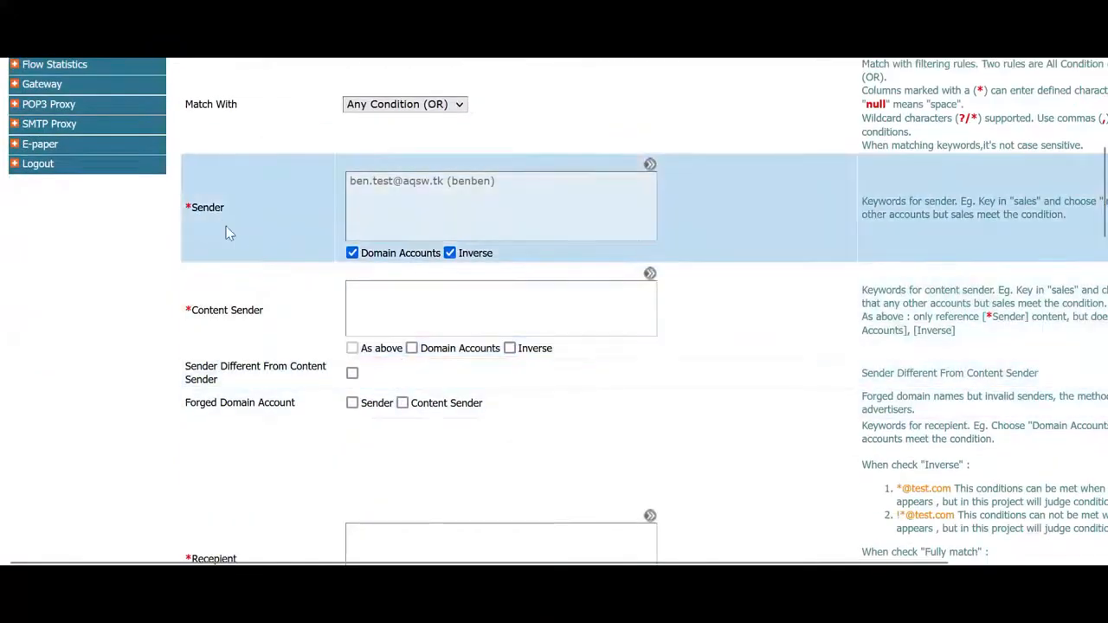
pyautogui.scroll(-2, 247, 351)
pyautogui.moveTo(246, 355); pyautogui.dragTo(192, 359)
pyautogui.click(292, 368)
pyautogui.scroll(-3, 293, 367)
pyautogui.moveTo(272, 256); pyautogui.dragTo(199, 256)
pyautogui.click(194, 279)
pyautogui.moveTo(198, 345); pyautogui.dragTo(219, 344)
pyautogui.click(212, 387)
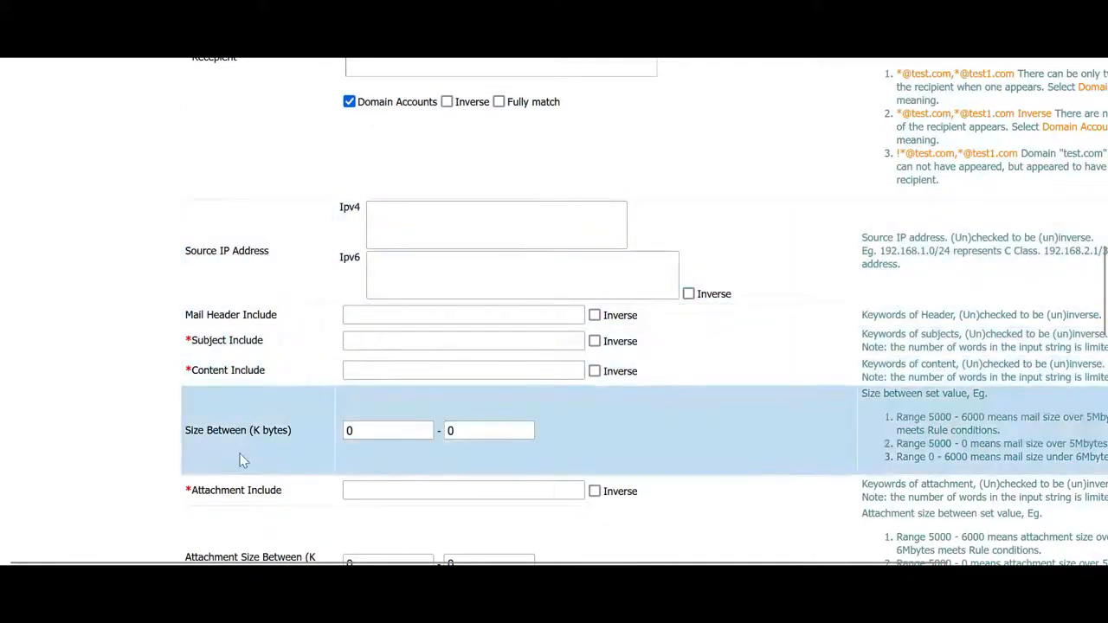
pyautogui.scroll(1, 474, 458)
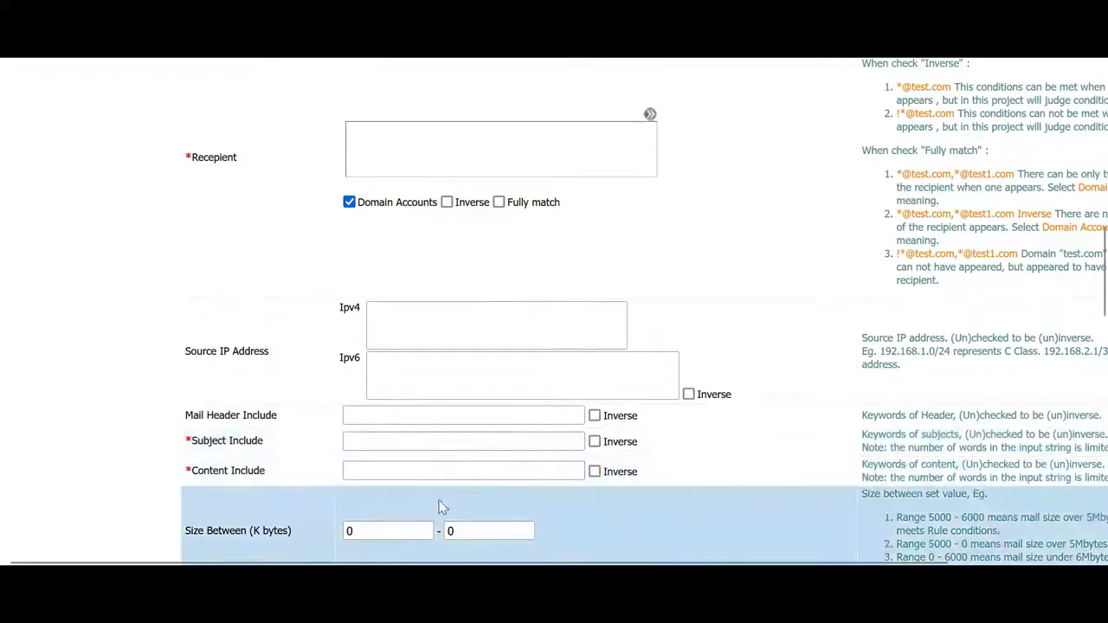
pyautogui.scroll(4, 440, 505)
pyautogui.scroll(-2, 614, 416)
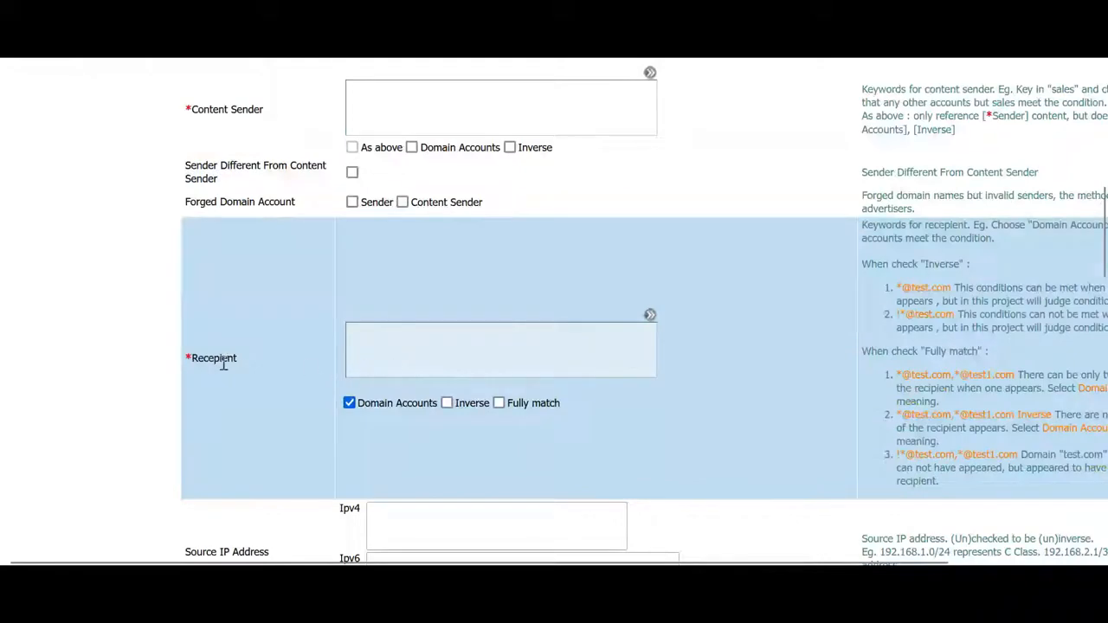
pyautogui.moveTo(243, 369); pyautogui.dragTo(190, 369)
pyautogui.click(185, 364)
pyautogui.click(264, 368)
# - Read the Match With remark on the special entries "!", "null", the ?/* wildcards and comma-separated conditions
pyautogui.scroll(5, 519, 375)
pyautogui.scroll(-1, 576, 374)
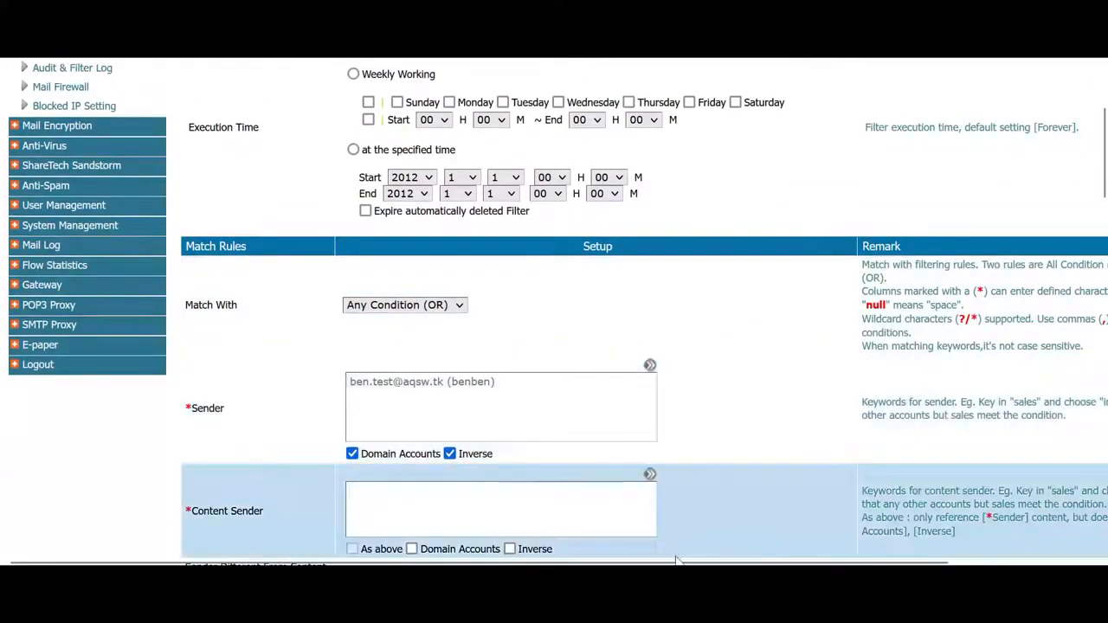
pyautogui.moveTo(679, 561); pyautogui.dragTo(794, 561)
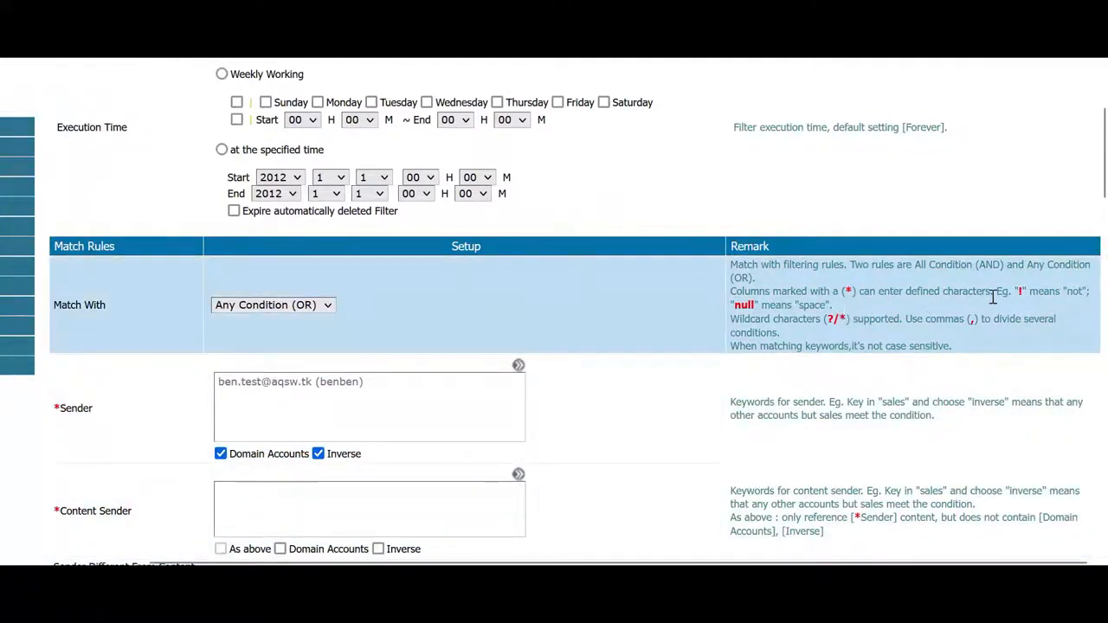
pyautogui.moveTo(1017, 293); pyautogui.dragTo(1085, 298)
pyautogui.click(1076, 297)
pyautogui.moveTo(741, 306); pyautogui.dragTo(795, 307)
pyautogui.click(809, 308)
pyautogui.click(802, 306)
pyautogui.click(834, 320)
pyautogui.moveTo(923, 319); pyautogui.dragTo(981, 340)
pyautogui.click(1013, 325)
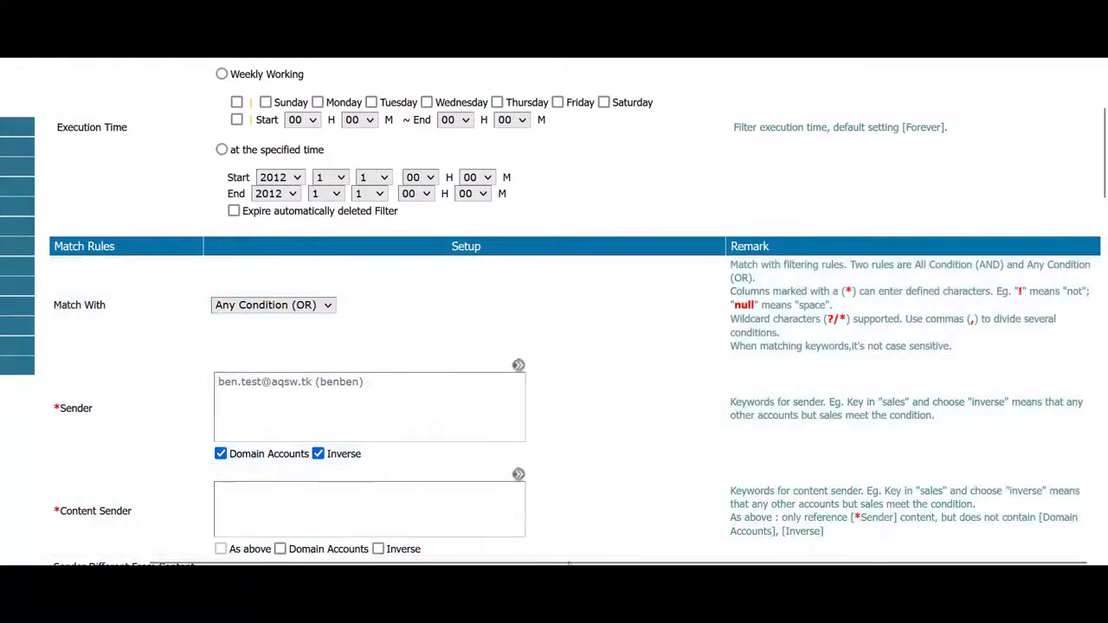
# - Set the rule's process method to Send to Auditors
pyautogui.hscroll(-3, 401, 496)
pyautogui.scroll(-2, 385, 463)
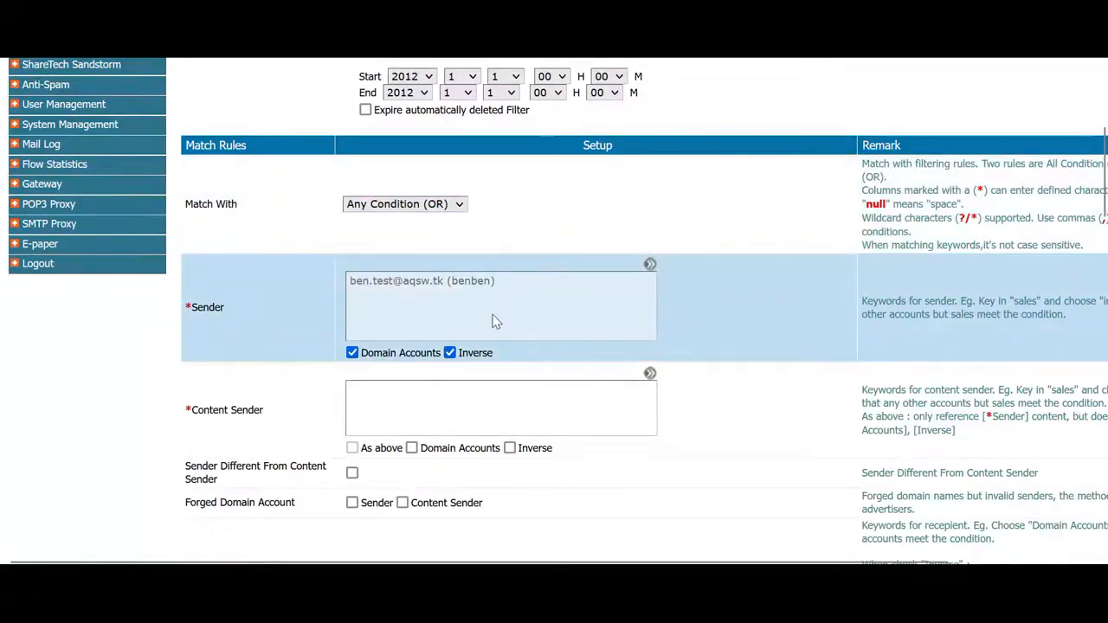
pyautogui.scroll(-15, 496, 322)
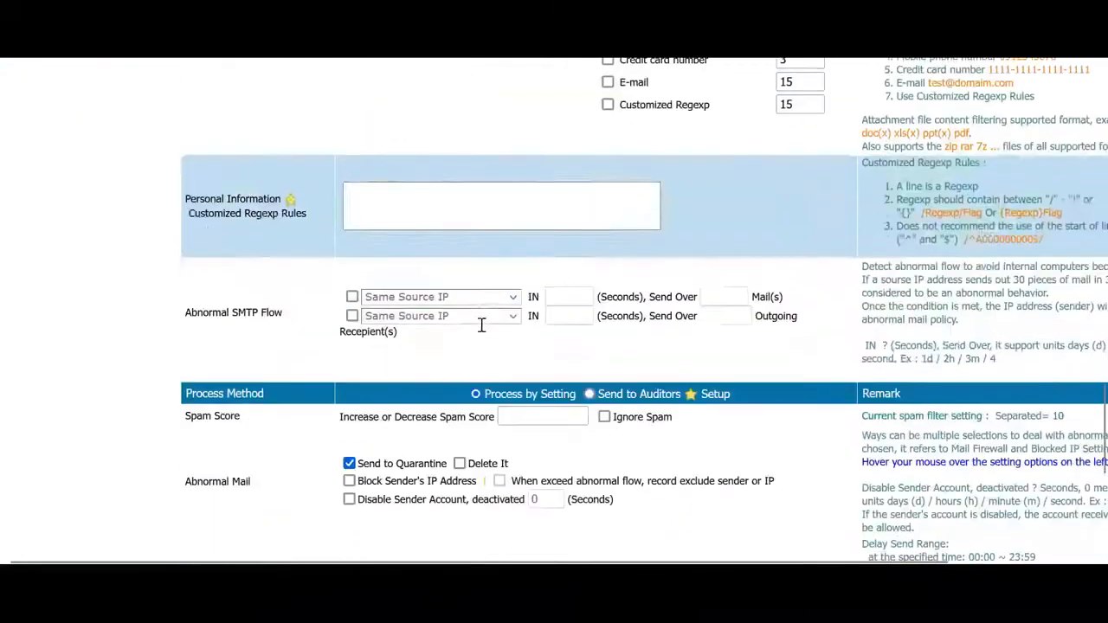
pyautogui.scroll(-5, 482, 324)
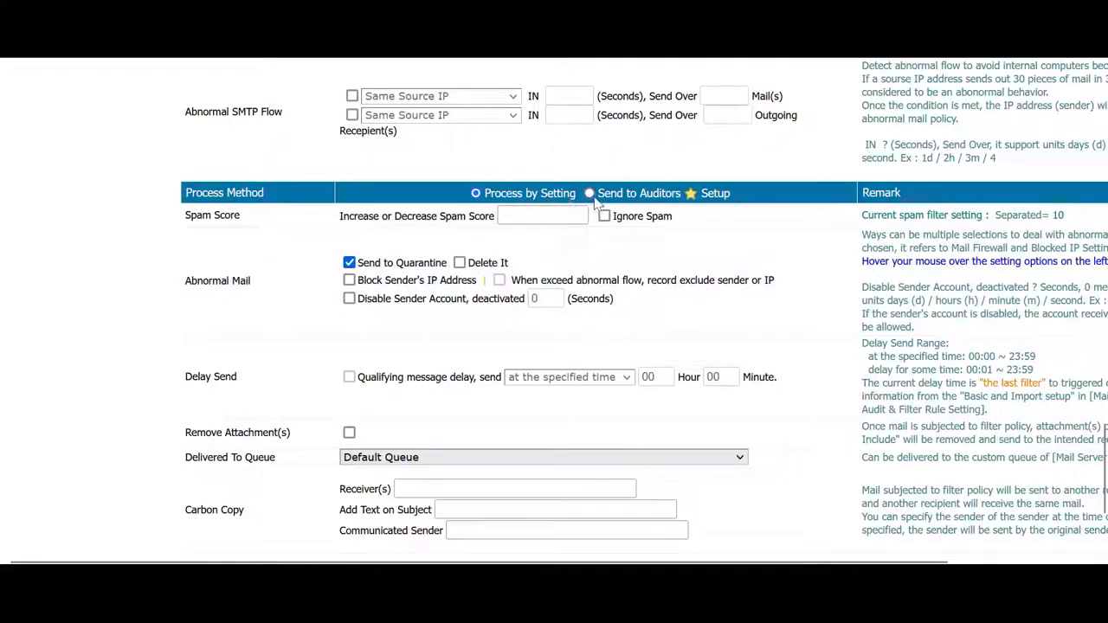
pyautogui.click(601, 193)
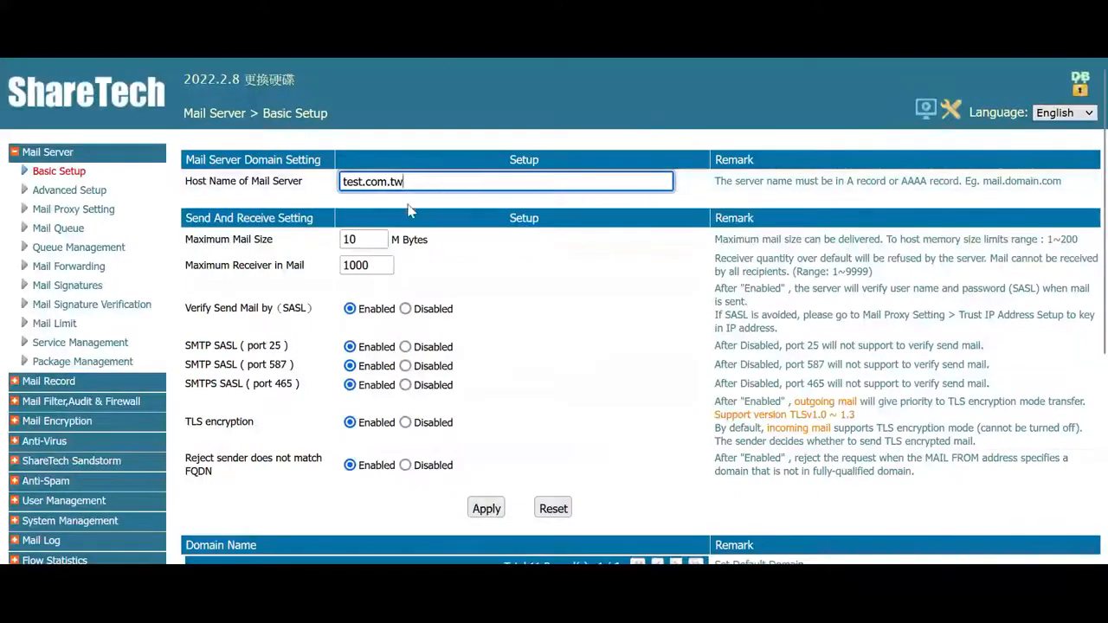
# - Open the mail server's Package Management page and examine the Advanced Mail Audit package and its remark
pyautogui.click(98, 367)
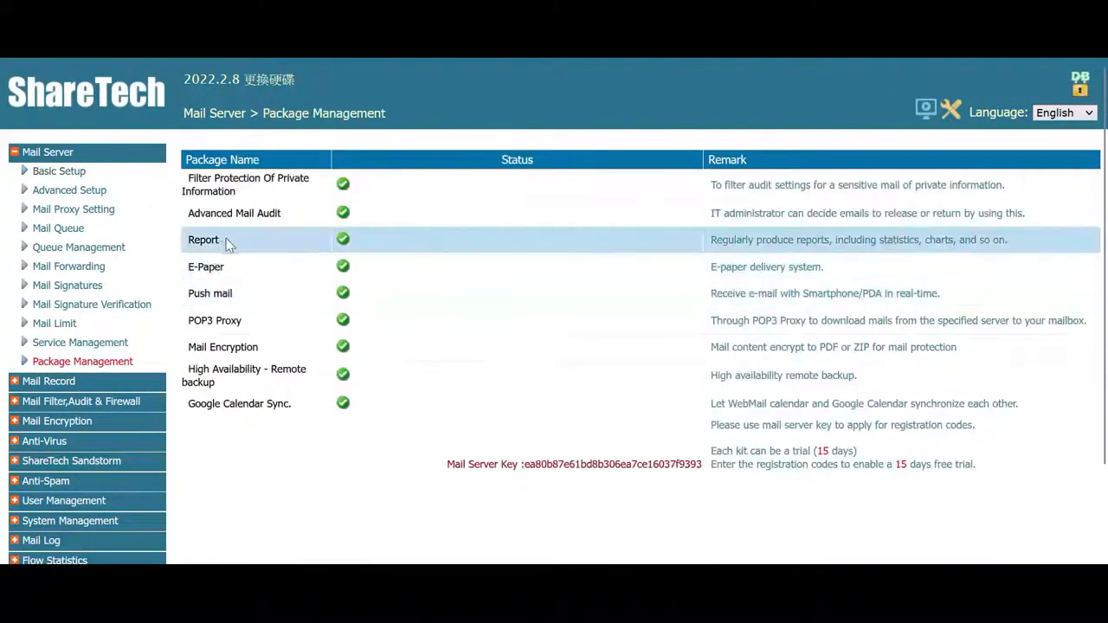
pyautogui.moveTo(288, 221); pyautogui.dragTo(186, 220)
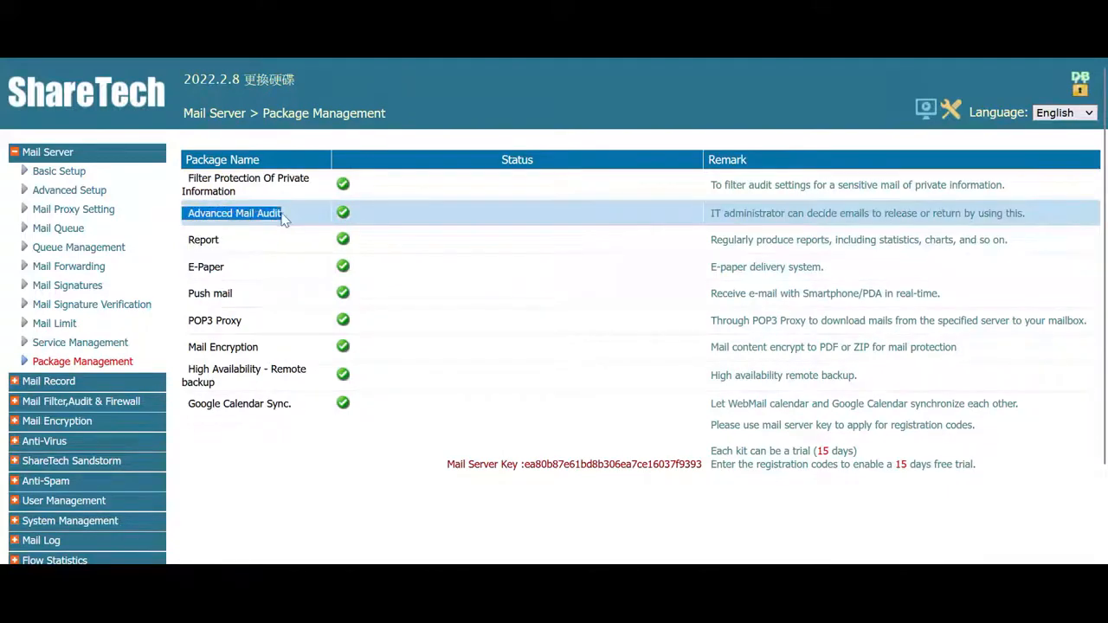
pyautogui.moveTo(712, 214); pyautogui.dragTo(809, 218)
pyautogui.click(812, 218)
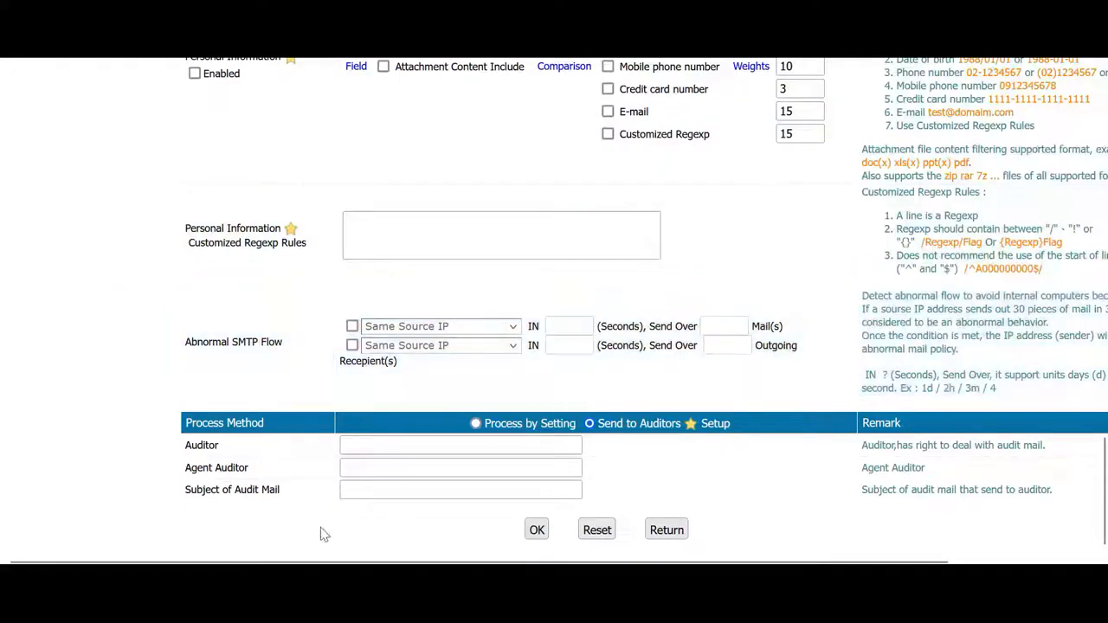
# - Switch the rule to Process by Setting and review its spam score, abnormal mail, delay and attachment removal options
pyautogui.click(507, 429)
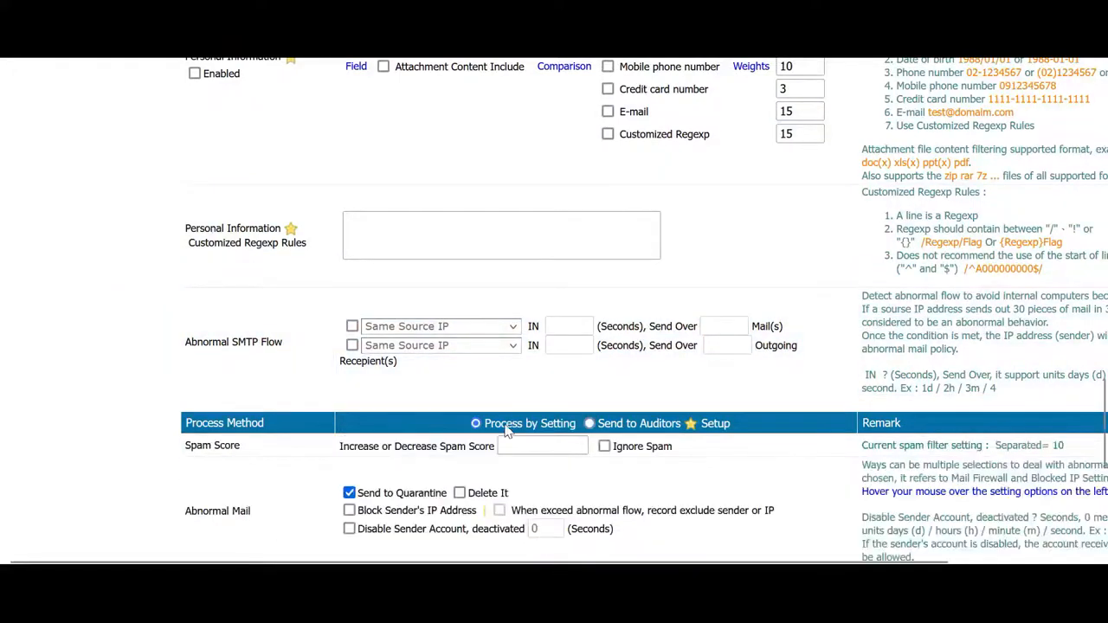
pyautogui.scroll(-2, 522, 417)
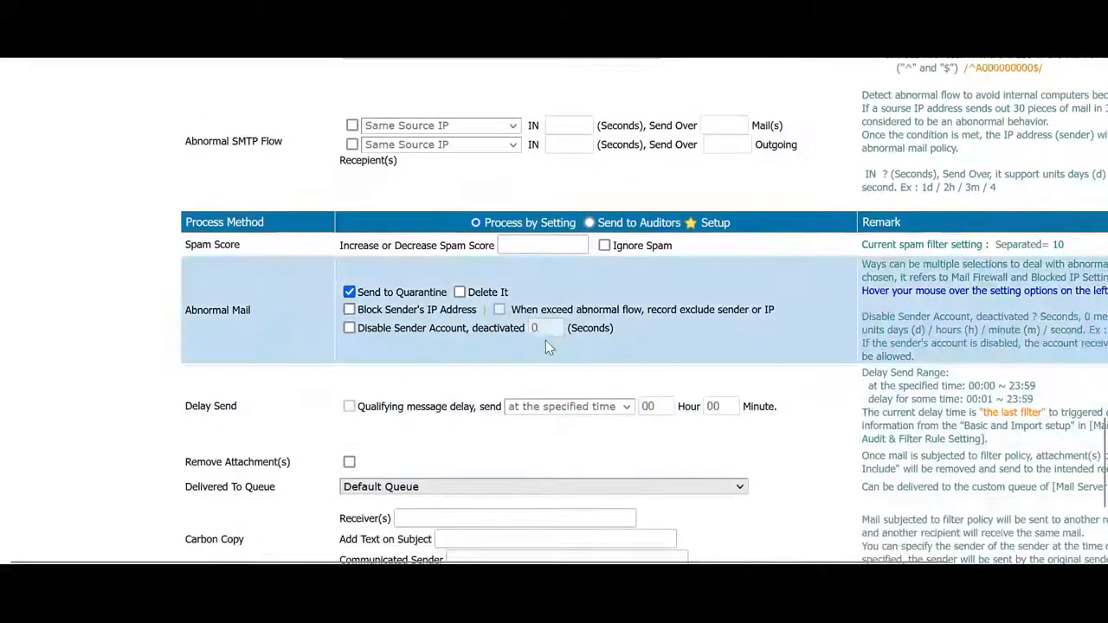
pyautogui.moveTo(512, 310)
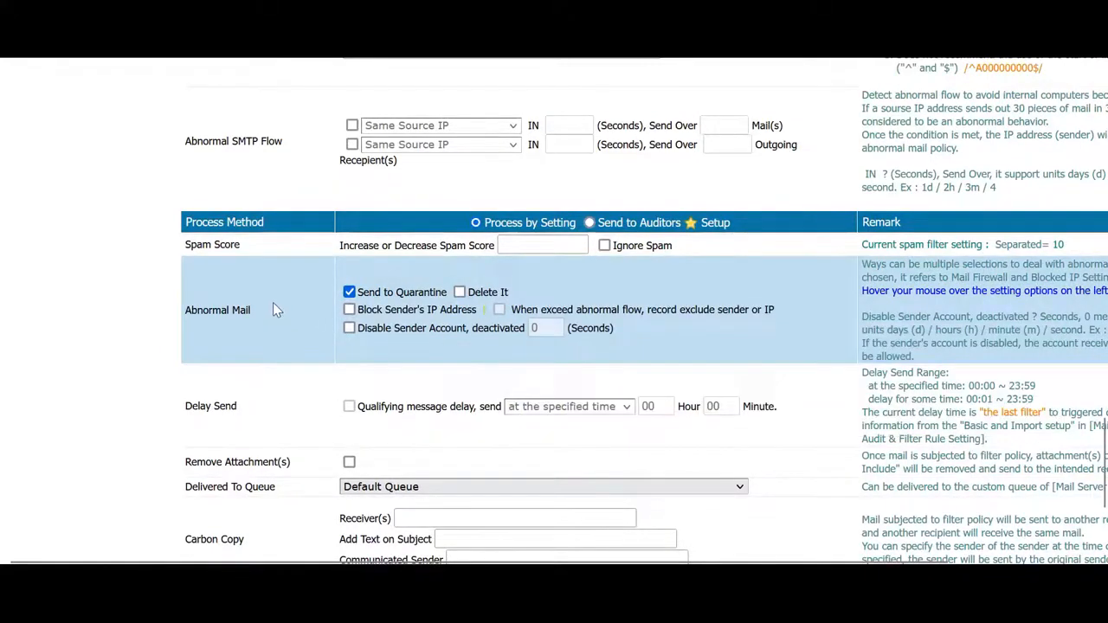
pyautogui.moveTo(240, 245); pyautogui.dragTo(184, 246)
pyautogui.click(266, 248)
pyautogui.scroll(-2, 267, 248)
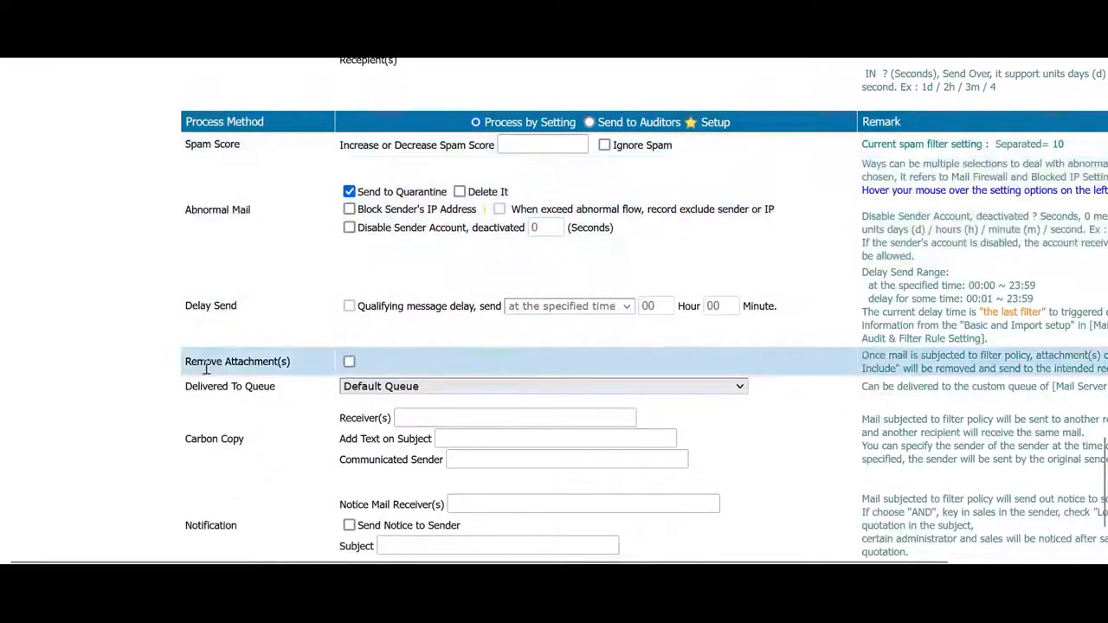
pyautogui.moveTo(191, 363); pyautogui.dragTo(263, 361)
pyautogui.click(299, 365)
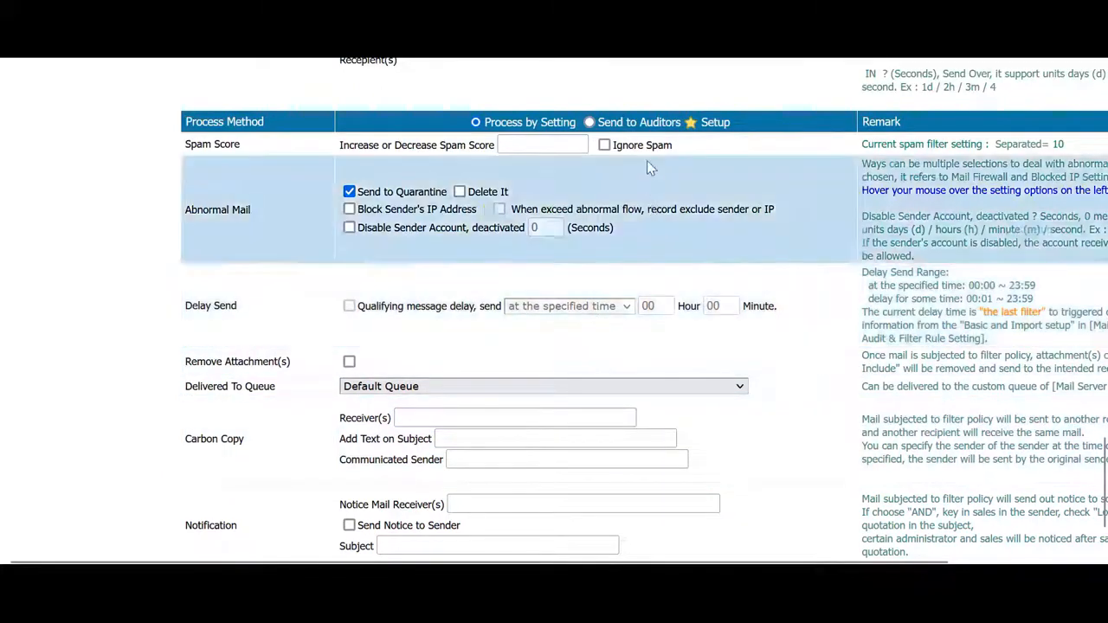
# - Change the process method back to Send to Auditors to show the auditor fields
pyautogui.click(588, 122)
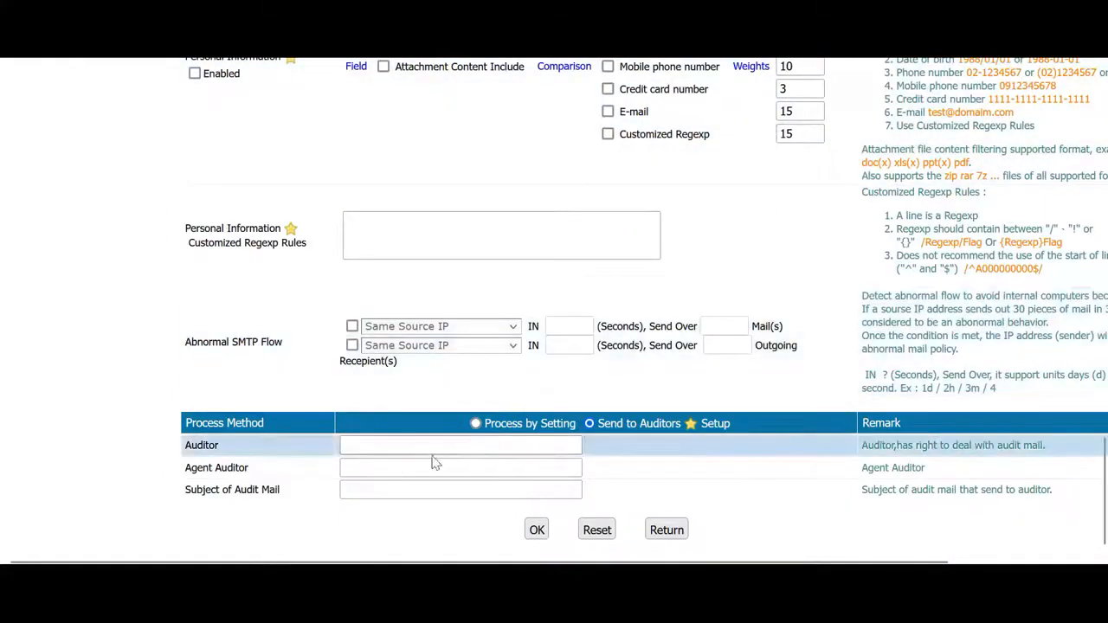
# - Review the rule's Auditor, Agent Auditor and Subject of Audit Mail fields, and examine the Audit-Notifier message in WebMail
pyautogui.click(429, 449)
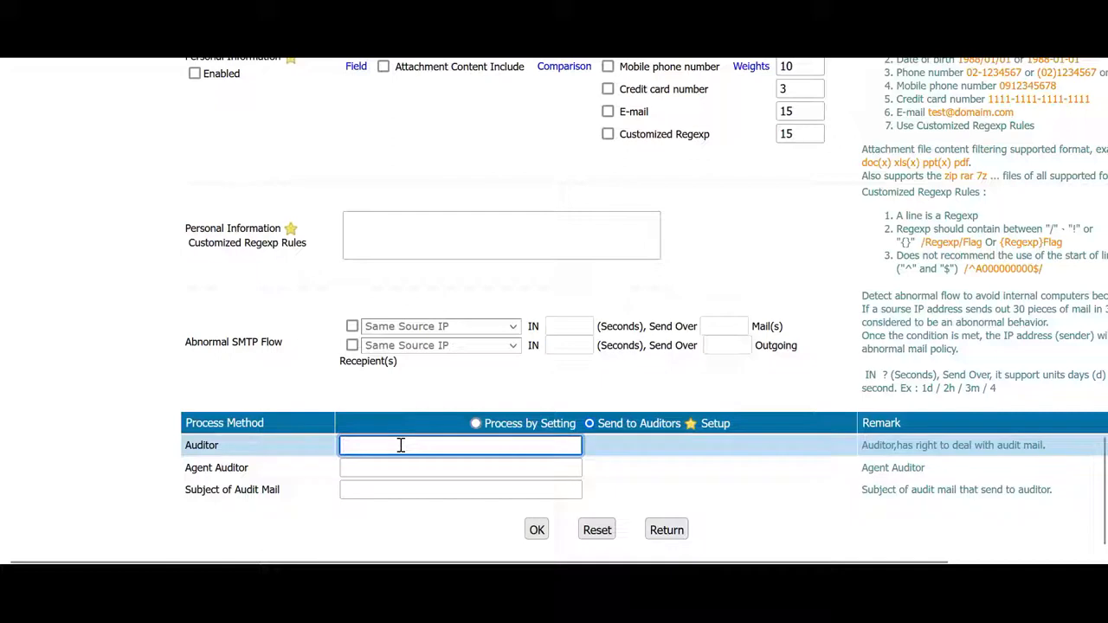
pyautogui.click(392, 475)
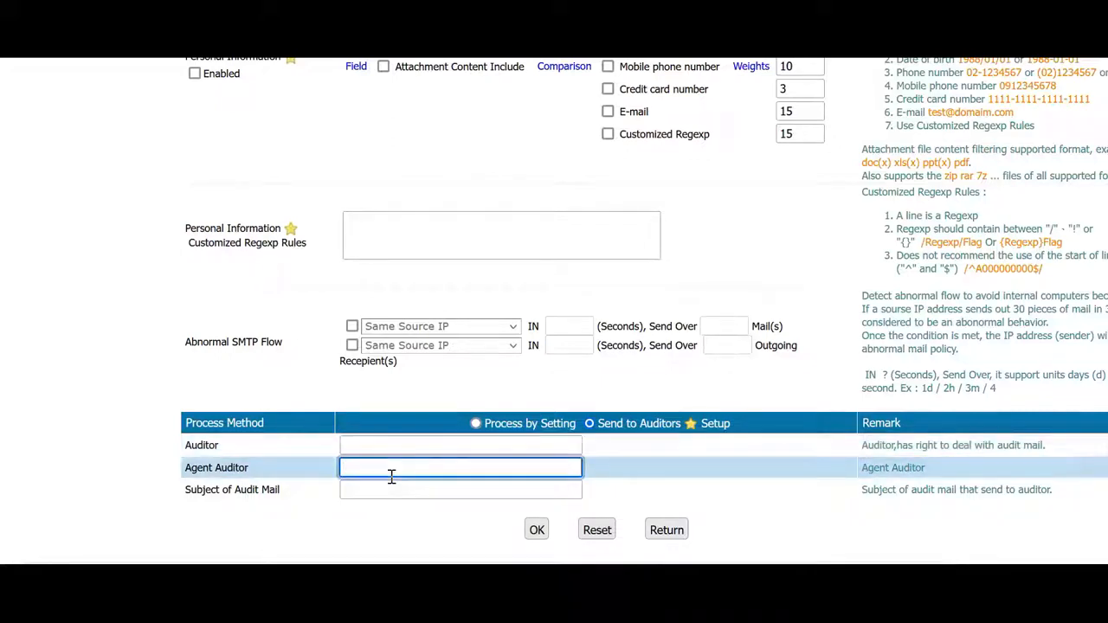
pyautogui.click(374, 272)
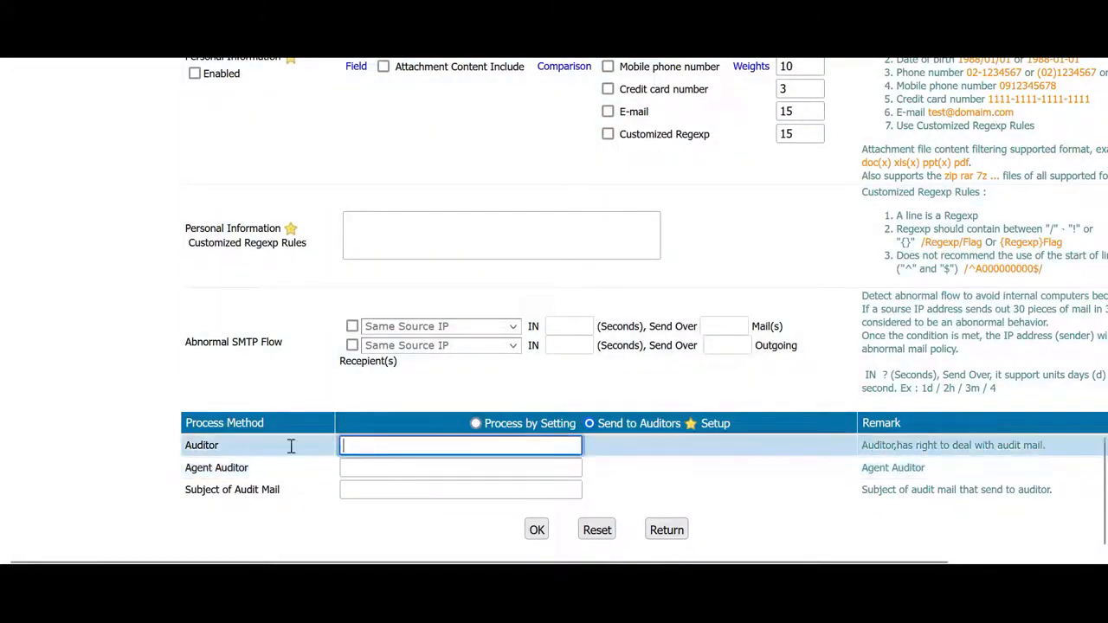
pyautogui.click(369, 491)
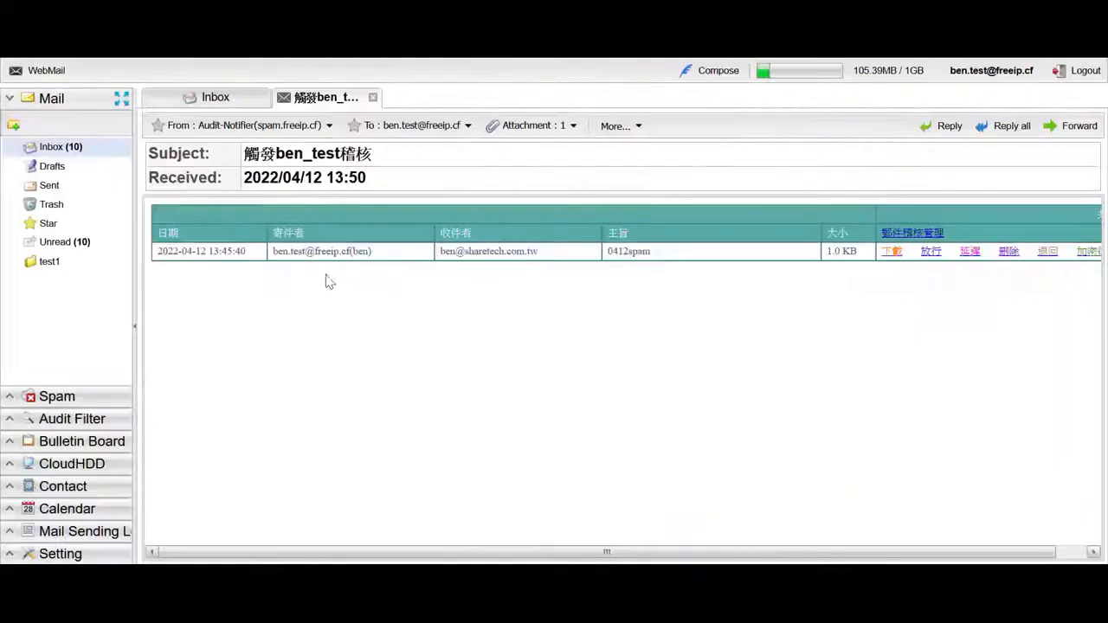
pyautogui.moveTo(734, 552); pyautogui.dragTo(778, 550)
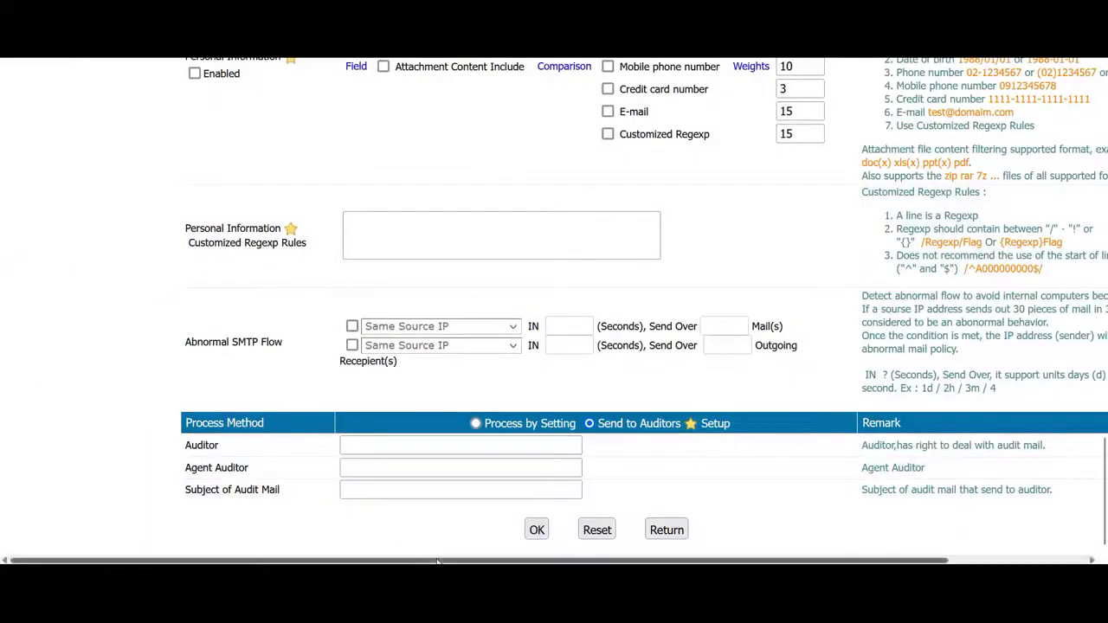
# - Open the Audit Setting page and review the available ways to deal with expired audit mail
pyautogui.scroll(15, 224, 498)
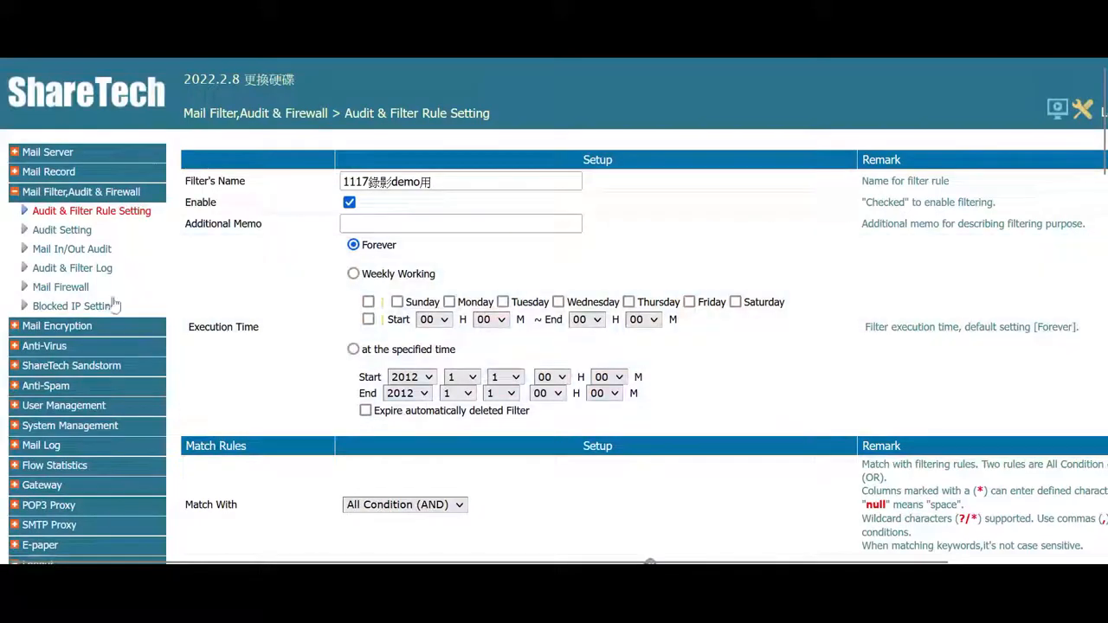
pyautogui.click(62, 229)
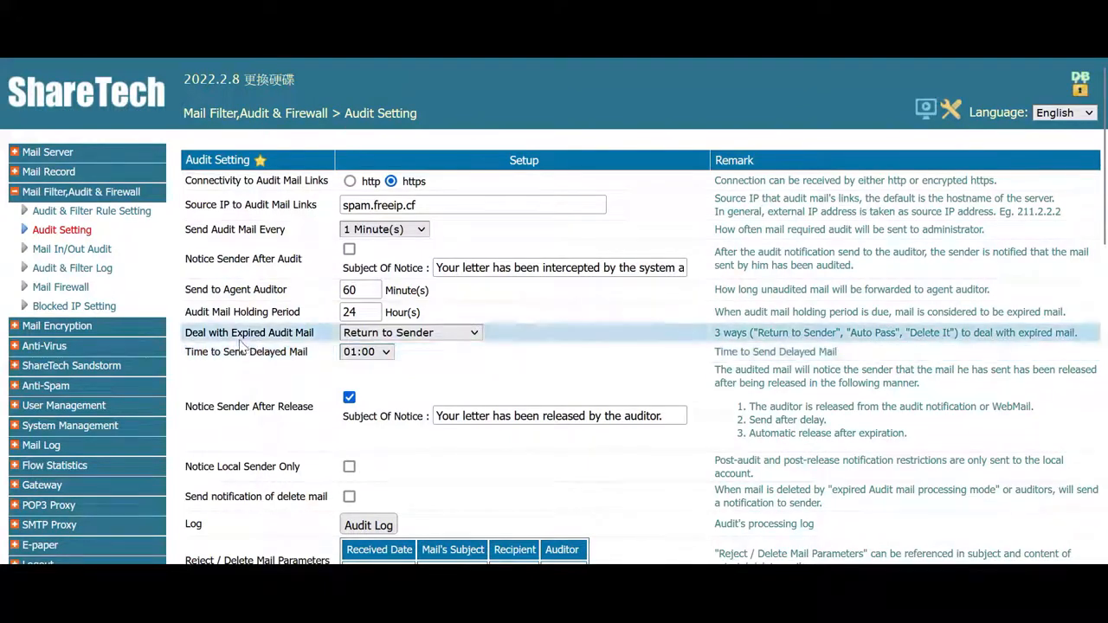
pyautogui.click(374, 336)
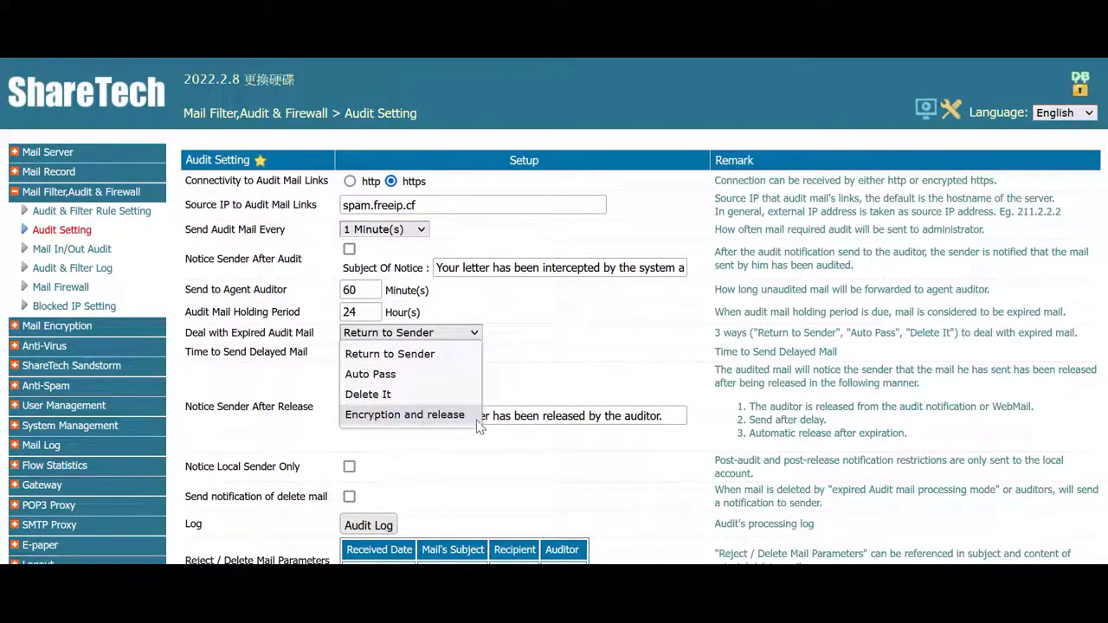
pyautogui.click(645, 351)
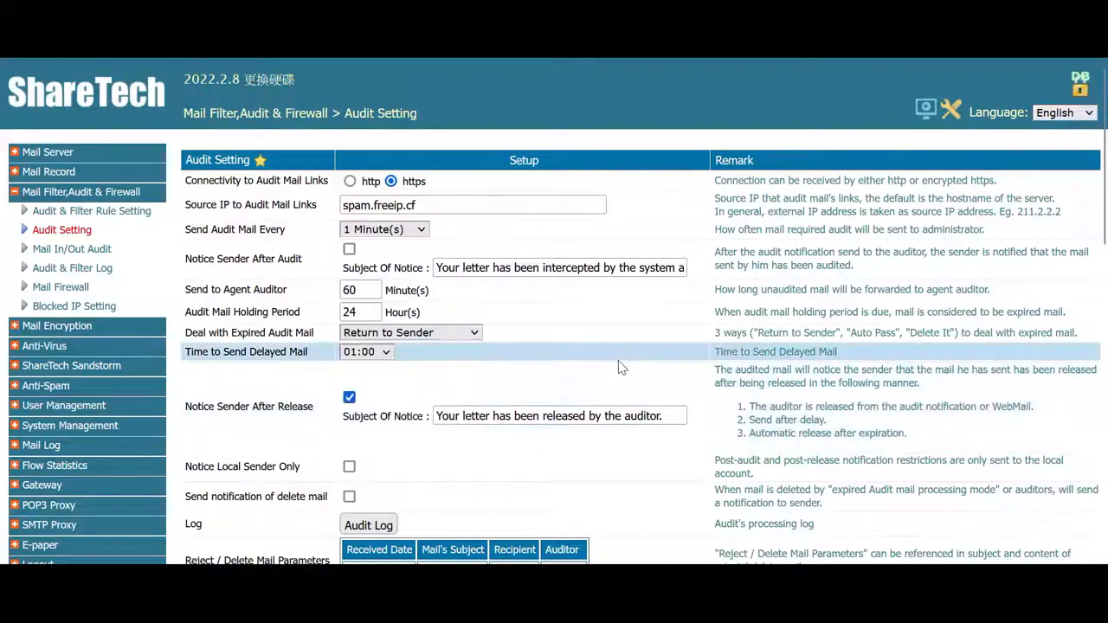
# - Examine the Reject Mail and Delete Mail notification subjects and contents in the audit settings
pyautogui.scroll(-4, 620, 367)
pyautogui.scroll(-3, 358, 357)
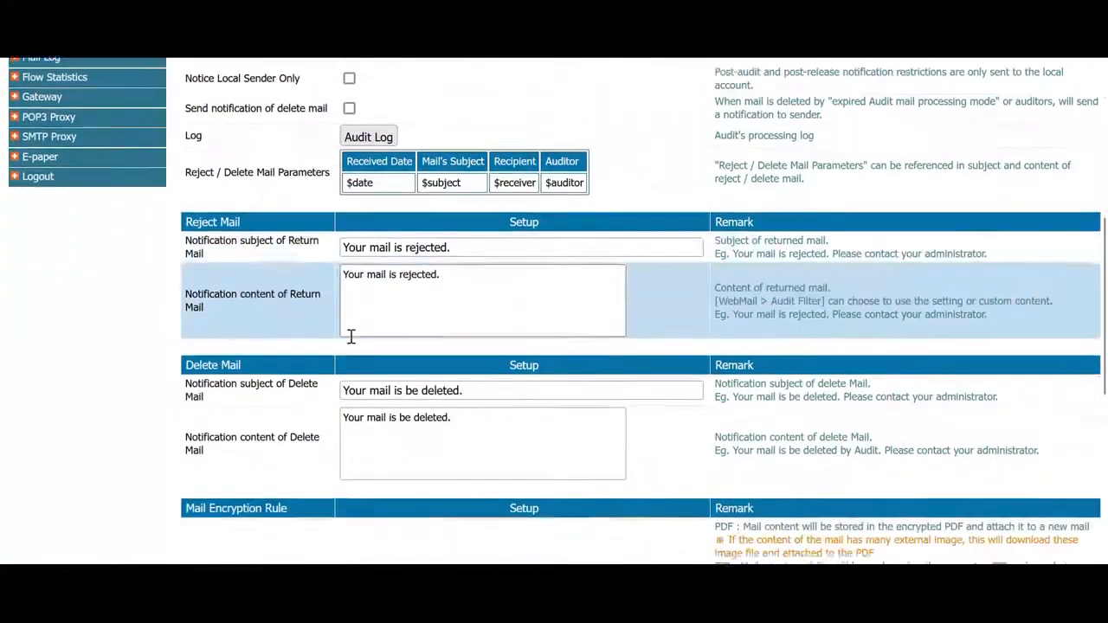
pyautogui.scroll(3, 278, 414)
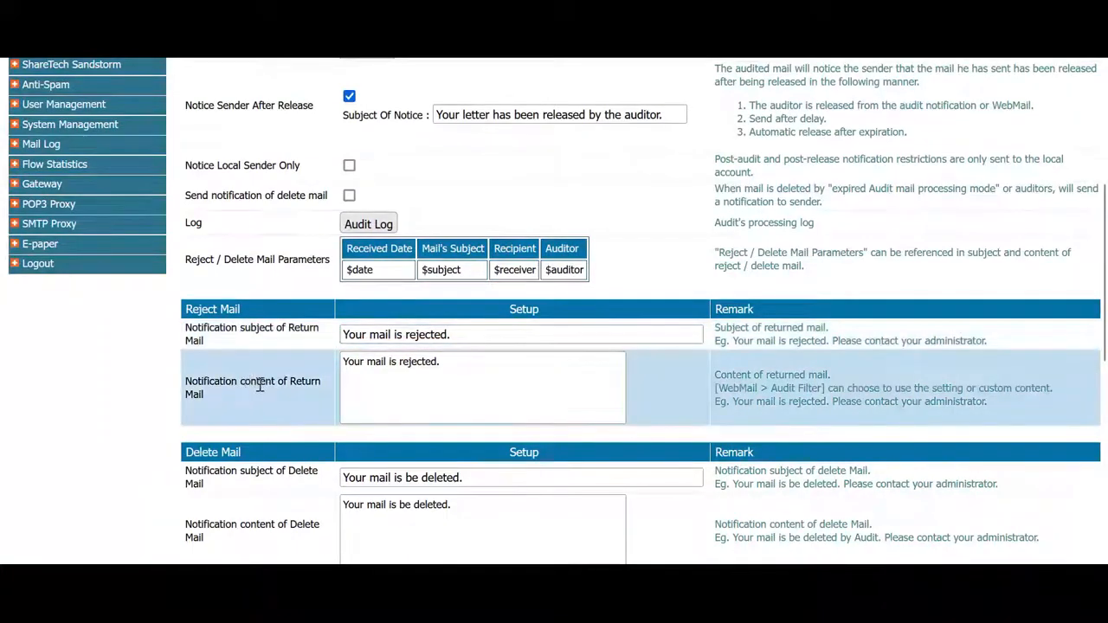
pyautogui.scroll(-2, 212, 437)
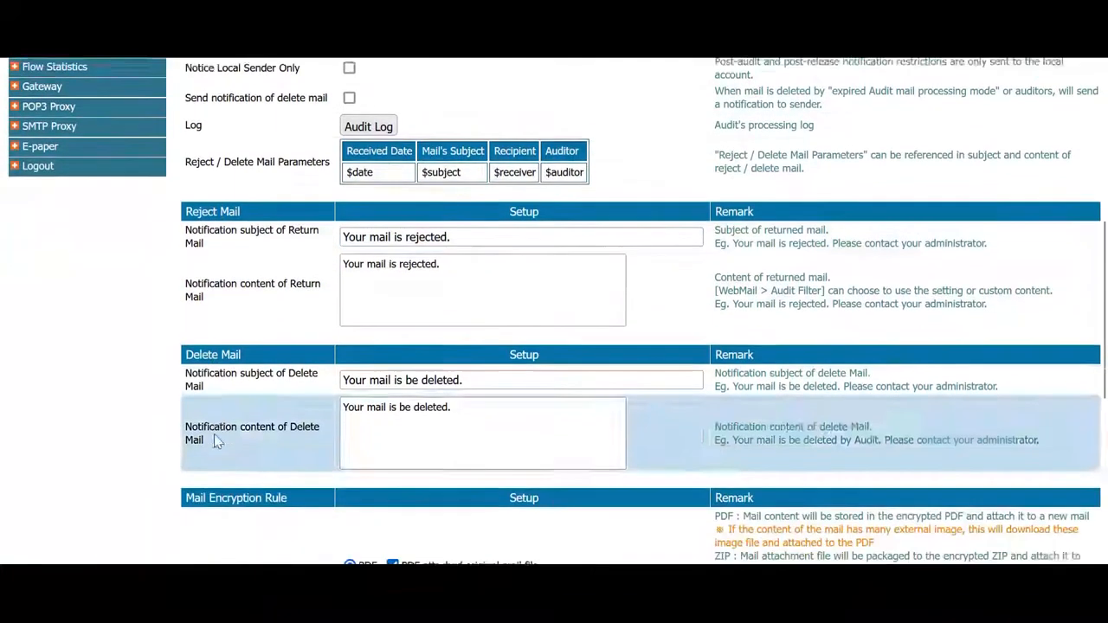
# - Examine the Mail Encryption Rule's encryption mode and password settings
pyautogui.scroll(-4, 397, 404)
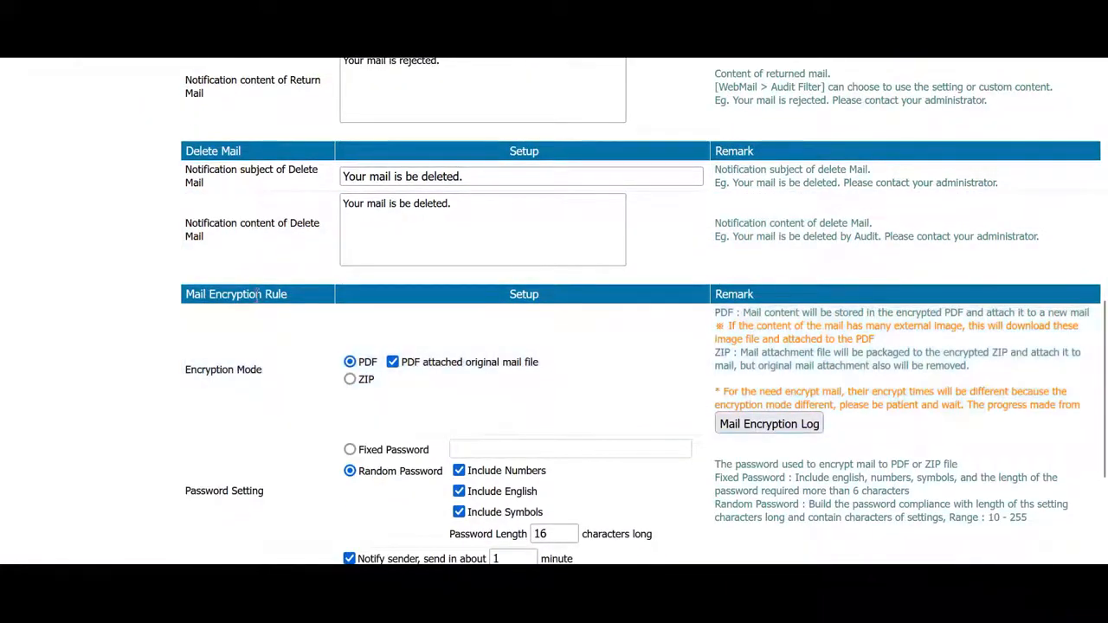
pyautogui.scroll(-2, 290, 297)
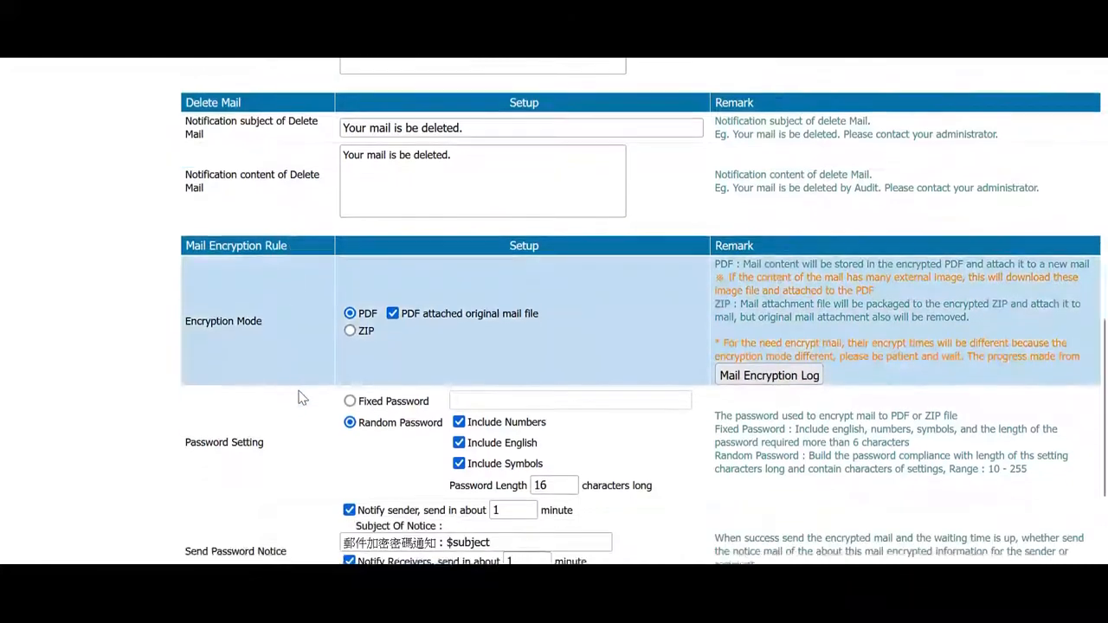
pyautogui.moveTo(223, 271); pyautogui.dragTo(184, 271)
pyautogui.click(219, 275)
pyautogui.moveTo(186, 391); pyautogui.dragTo(270, 393)
pyautogui.click(270, 393)
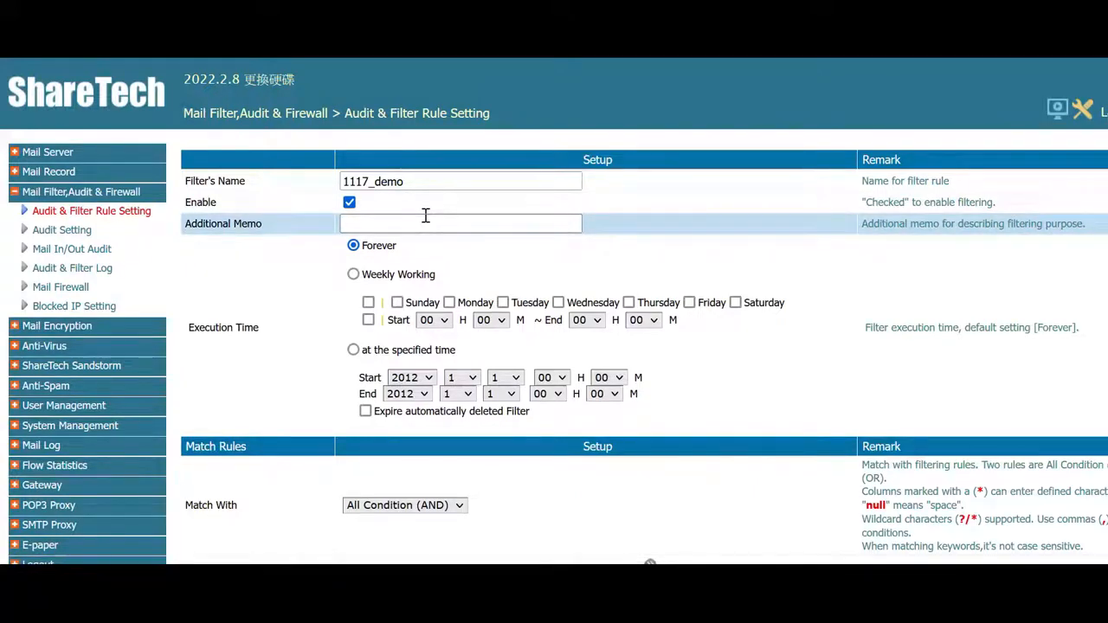
# - Review the 1117_demo filter rule's execution time, sender and recipient conditions, and process method
pyautogui.scroll(-1, 429, 217)
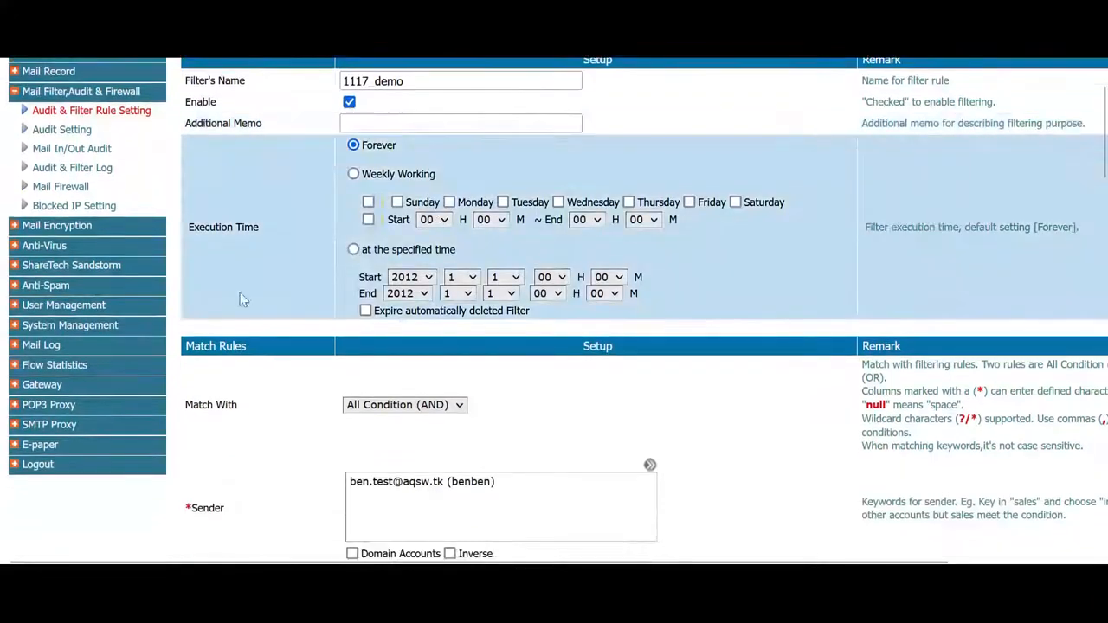
pyautogui.scroll(-2, 422, 192)
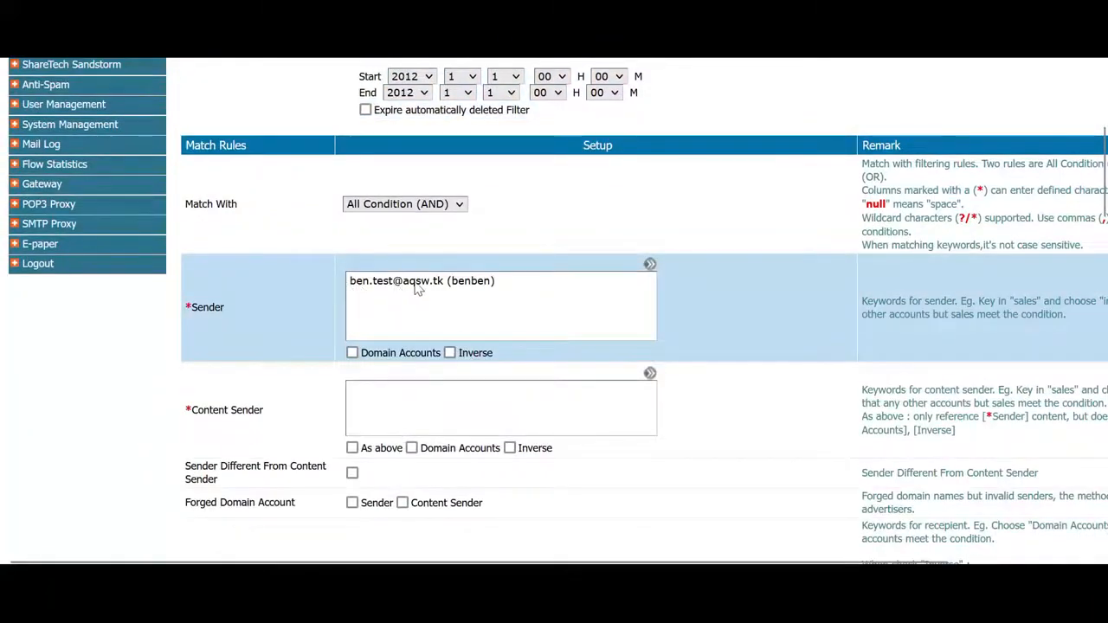
pyautogui.scroll(-4, 498, 299)
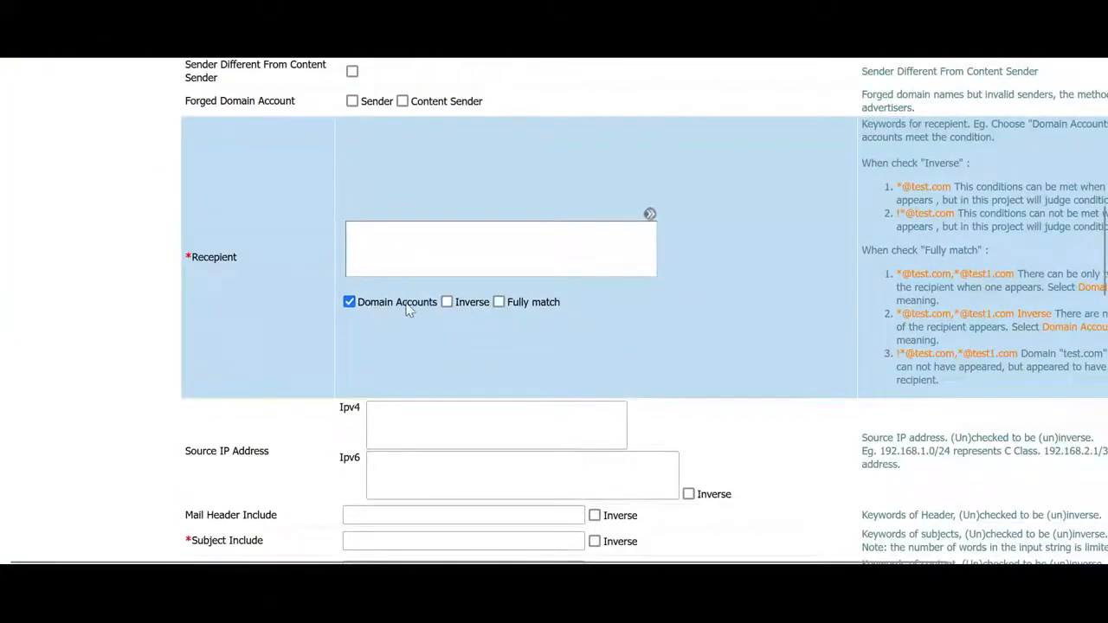
pyautogui.scroll(-10, 388, 303)
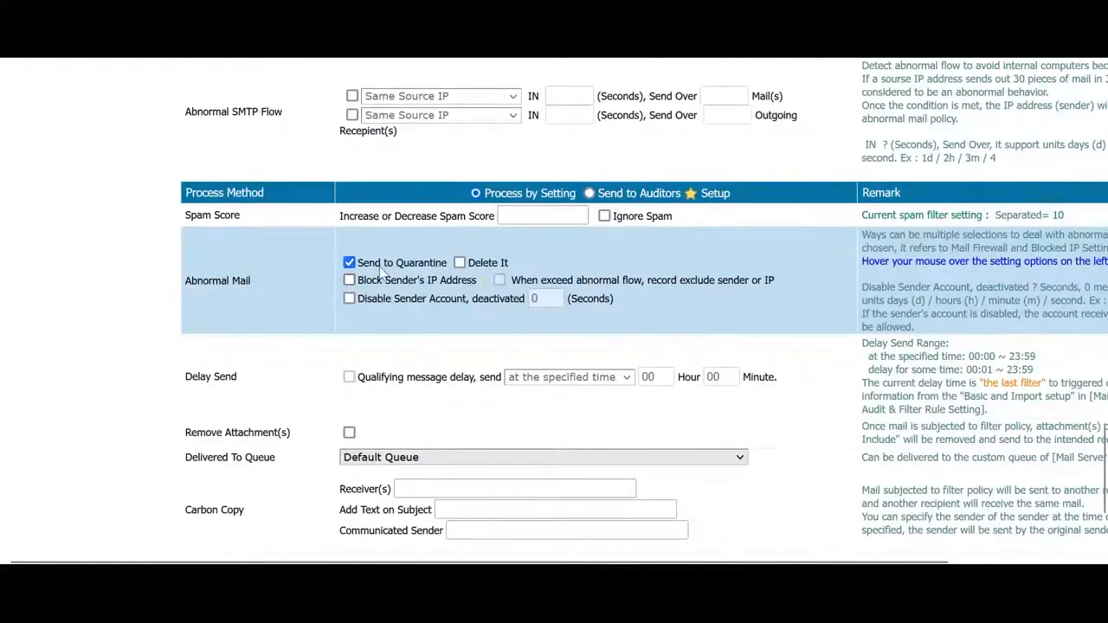
pyautogui.scroll(-2, 532, 281)
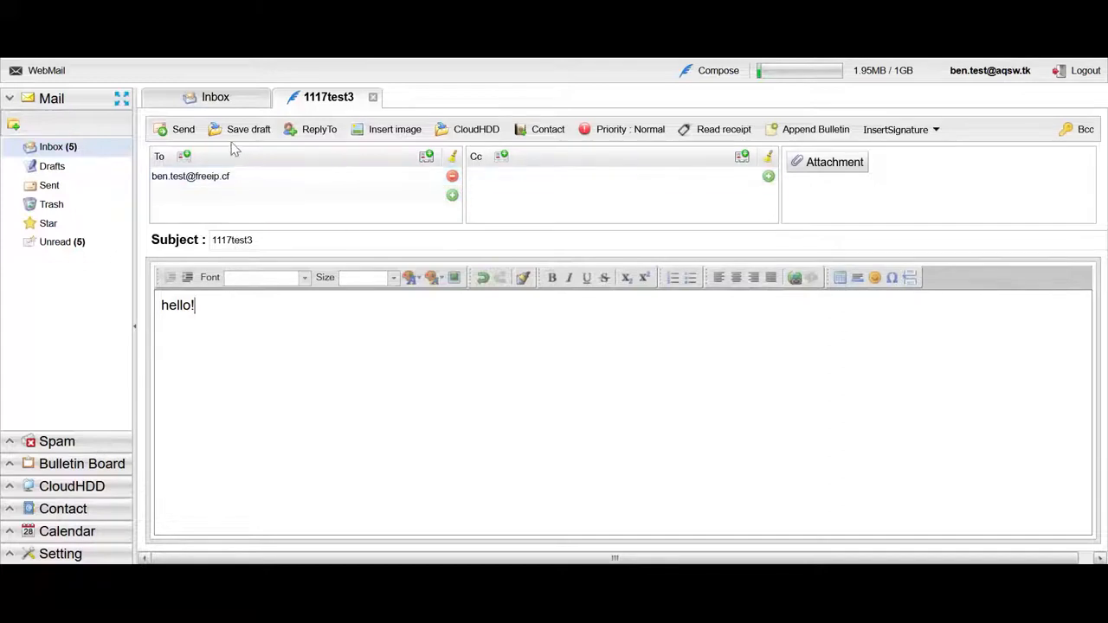
# - Send the WebMail test message 1117test3, and open its detail record in the Mail Log
pyautogui.click(178, 130)
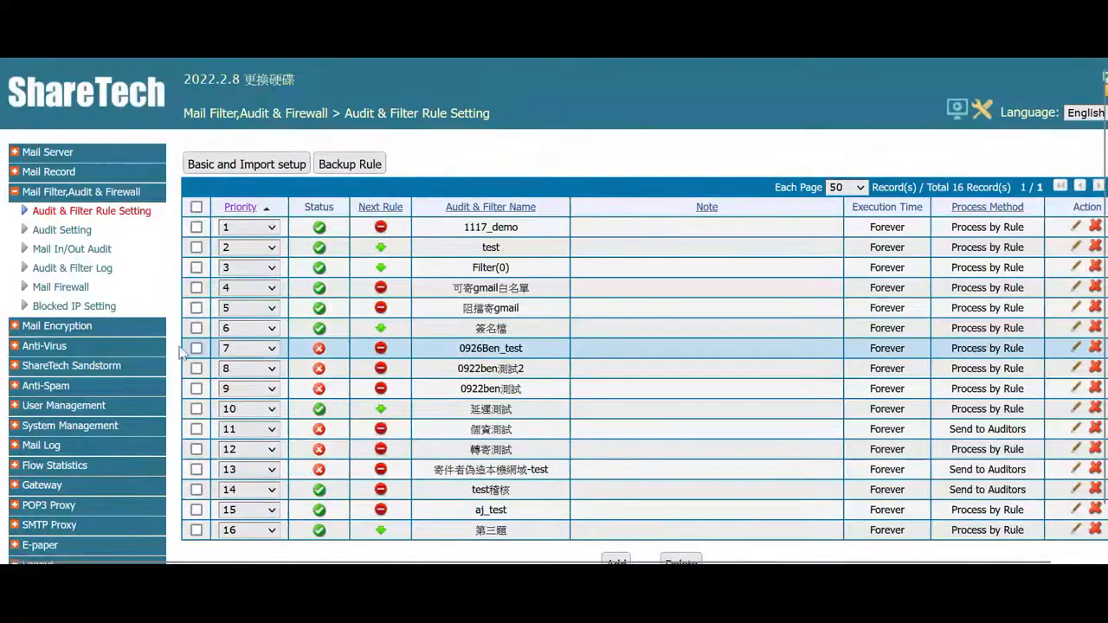
pyautogui.scroll(-1, 180, 350)
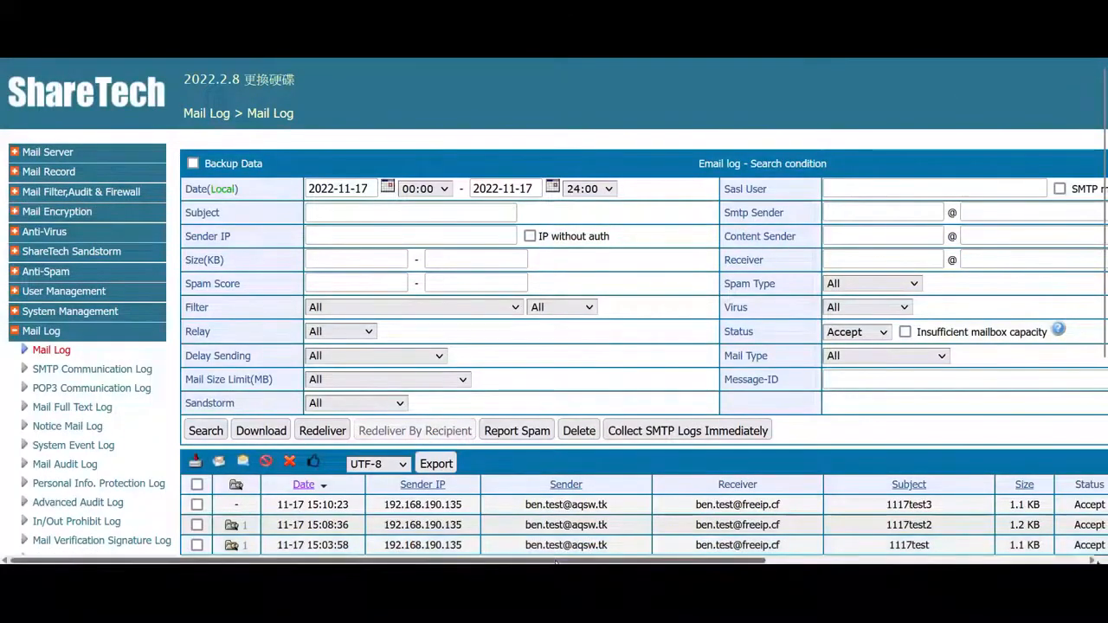
pyautogui.moveTo(557, 561); pyautogui.dragTo(735, 561)
pyautogui.scroll(-1, 838, 497)
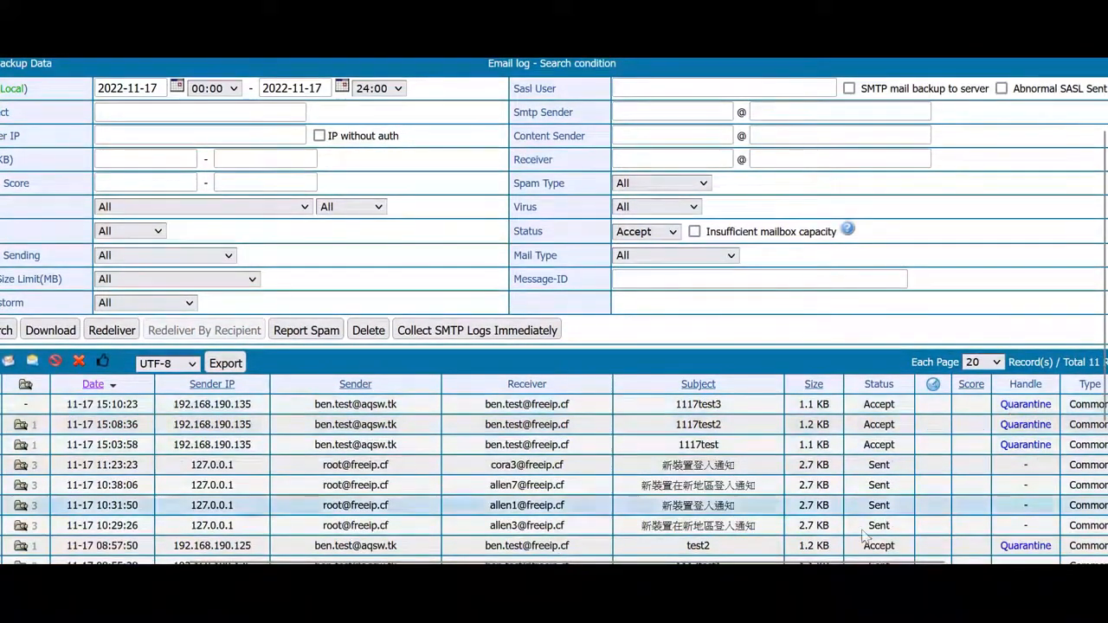
pyautogui.hscroll(3, 864, 537)
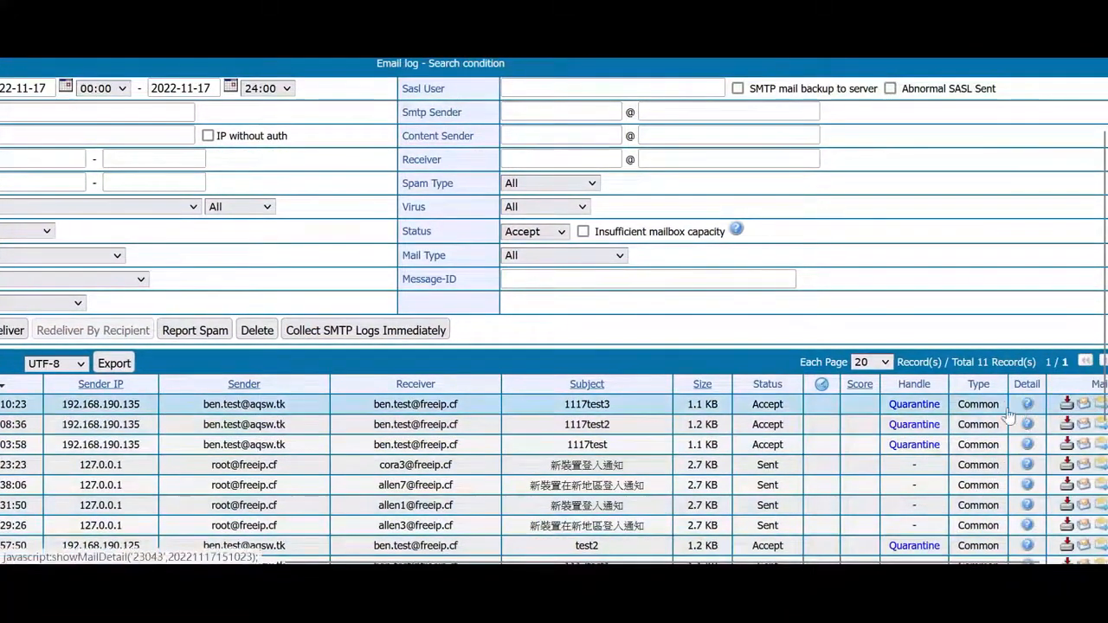
pyautogui.click(1023, 405)
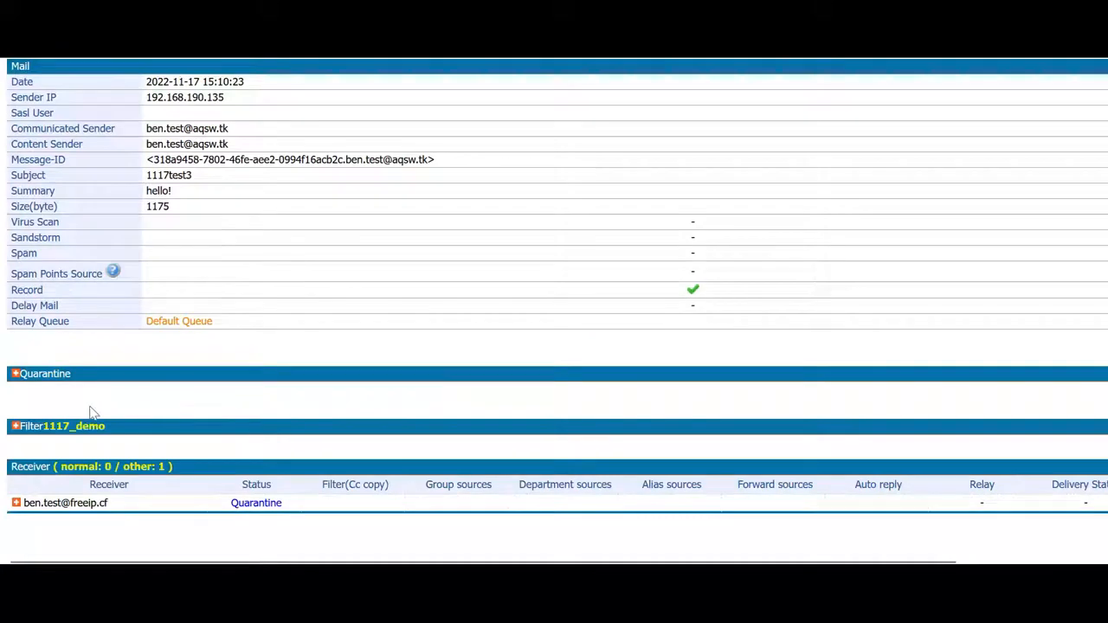
# - Expand the 1117_demo filter section in the mail detail and examine its match rules and process method
pyautogui.click(27, 427)
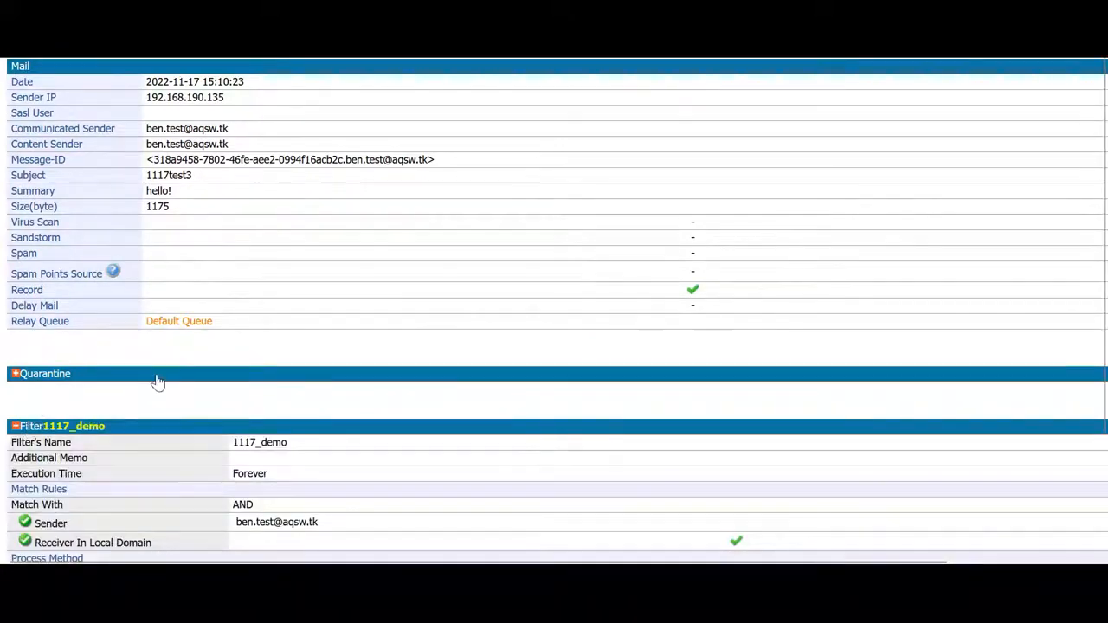
pyautogui.scroll(-2, 138, 384)
pyautogui.click(109, 328)
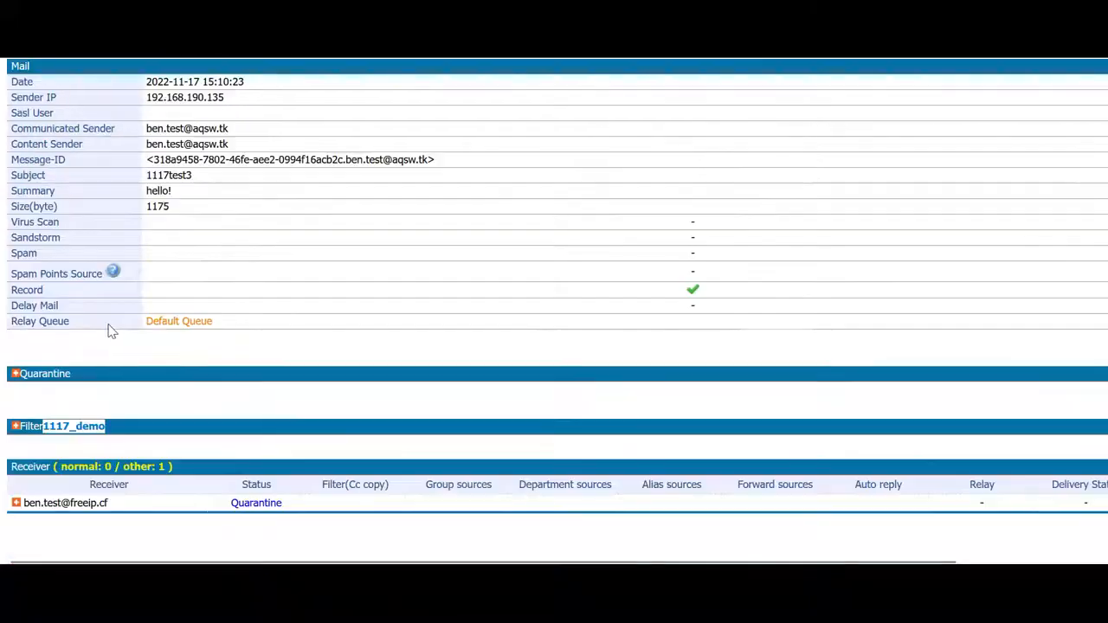
pyautogui.click(28, 424)
pyautogui.scroll(-2, 173, 347)
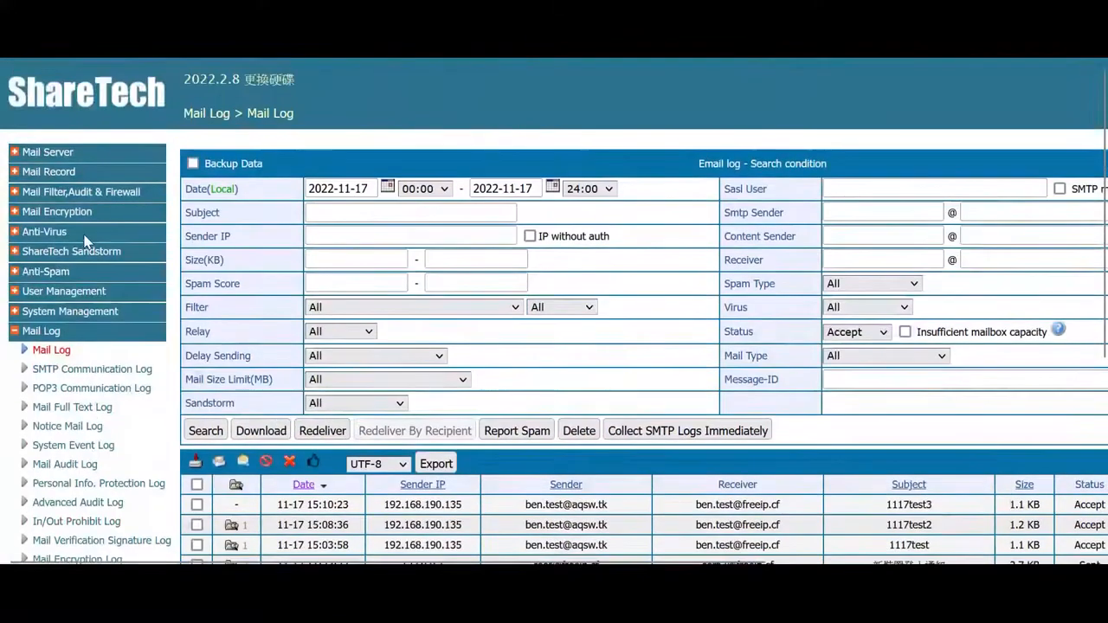
# - Open the Audit & Filter Log and examine the entry for 1117test3
pyautogui.click(70, 195)
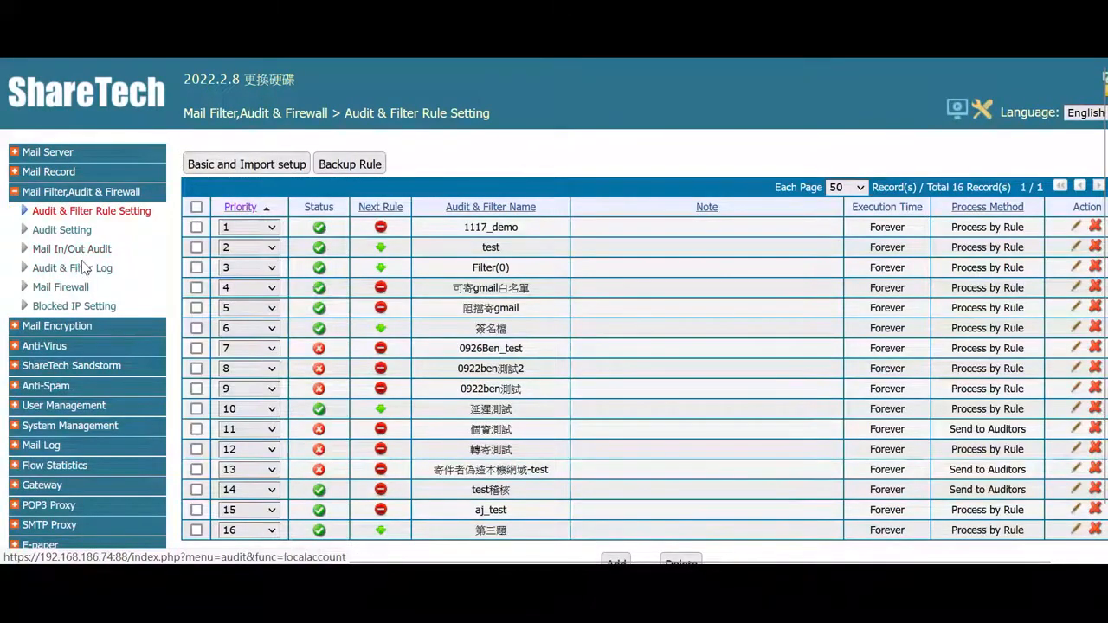
pyautogui.click(84, 274)
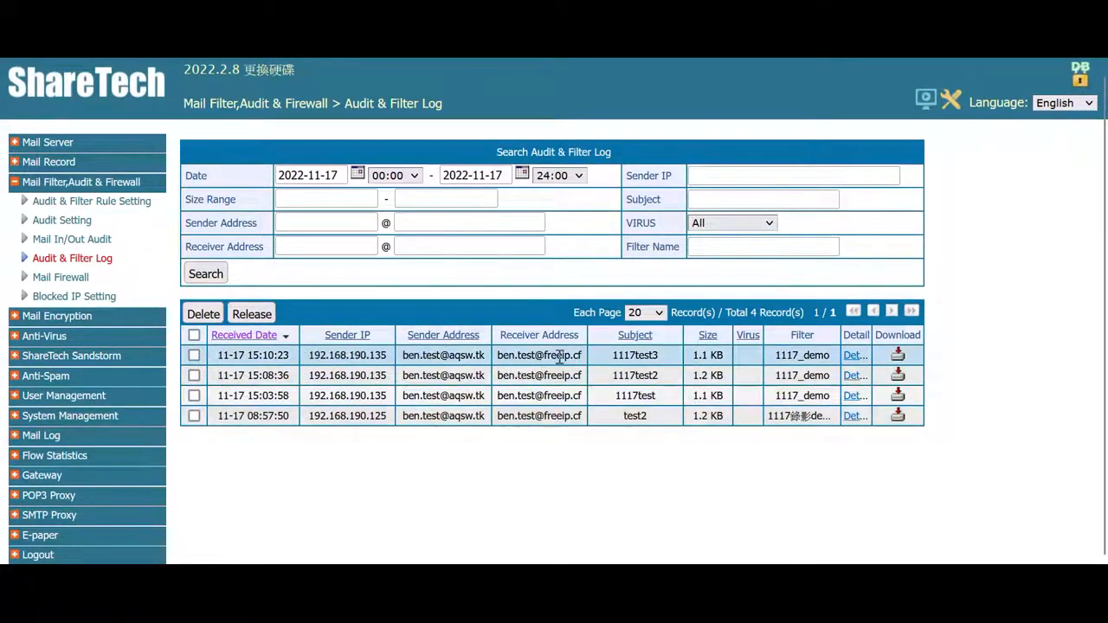
pyautogui.click(633, 359)
pyautogui.click(633, 359)
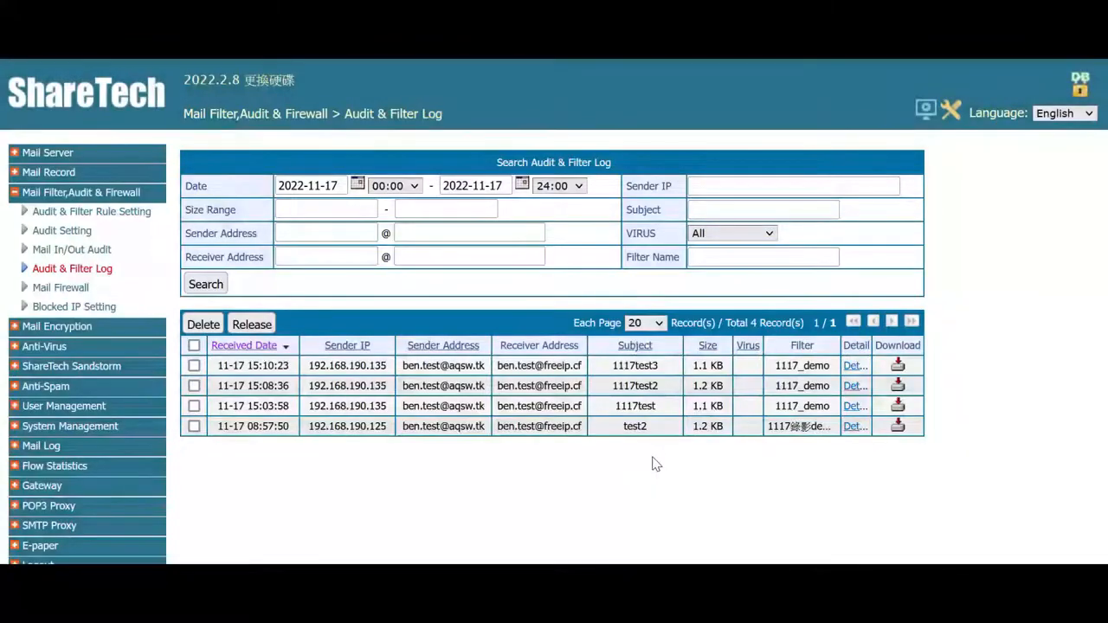
# - Open the Mail In/Out Audit page and examine the Prohibited Outgoing and Prohibited Incoming settings
pyautogui.click(140, 254)
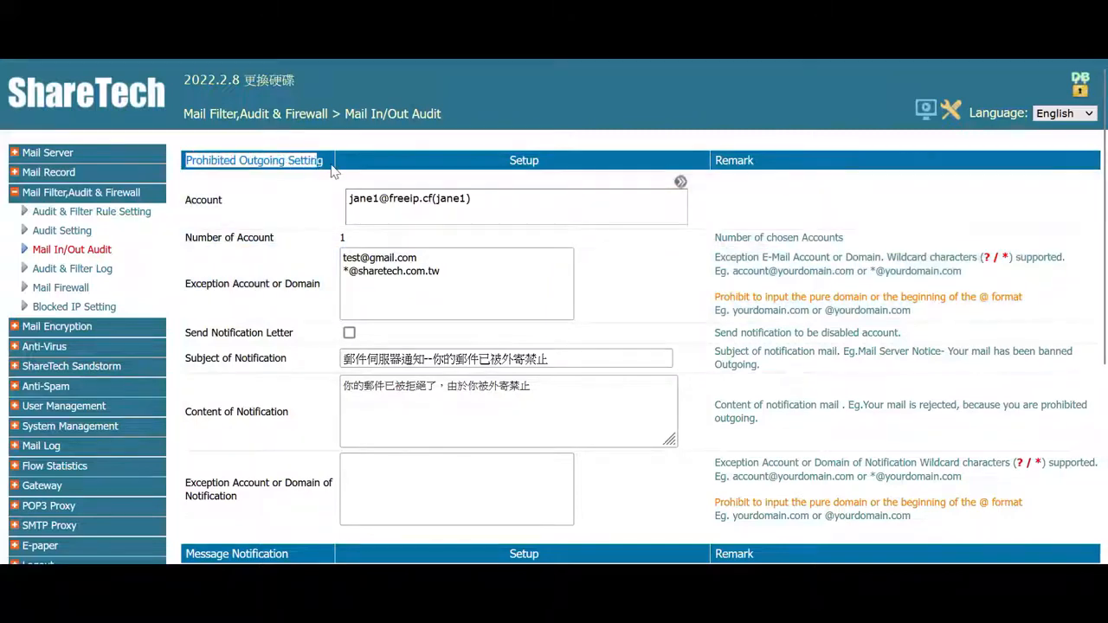
pyautogui.scroll(-3, 344, 168)
pyautogui.moveTo(185, 344); pyautogui.dragTo(326, 340)
pyautogui.click(326, 338)
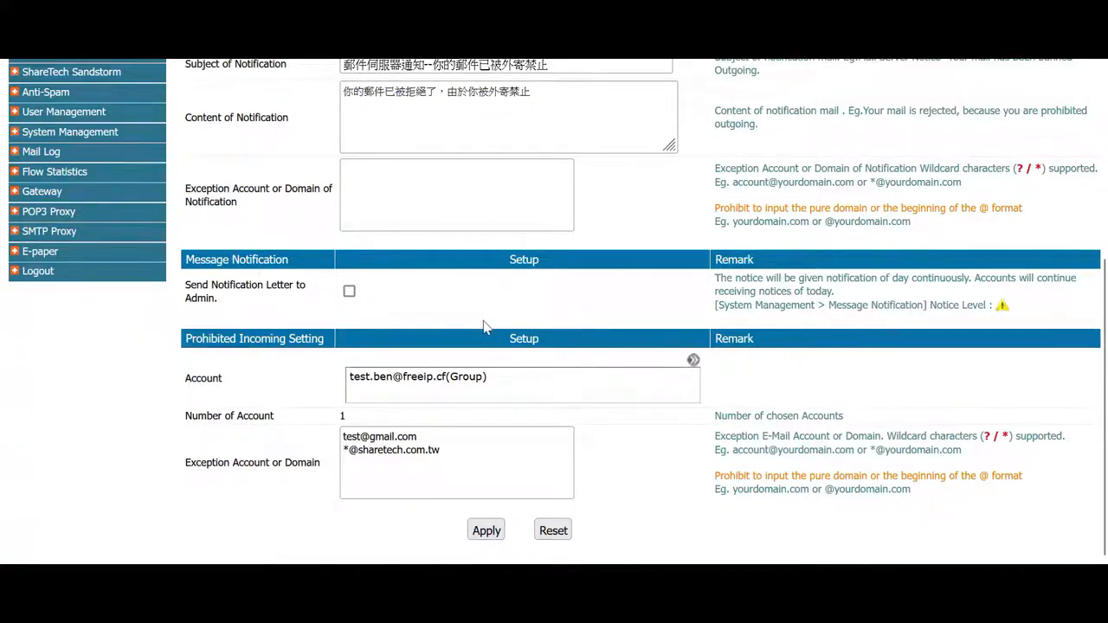
pyautogui.scroll(2, 484, 327)
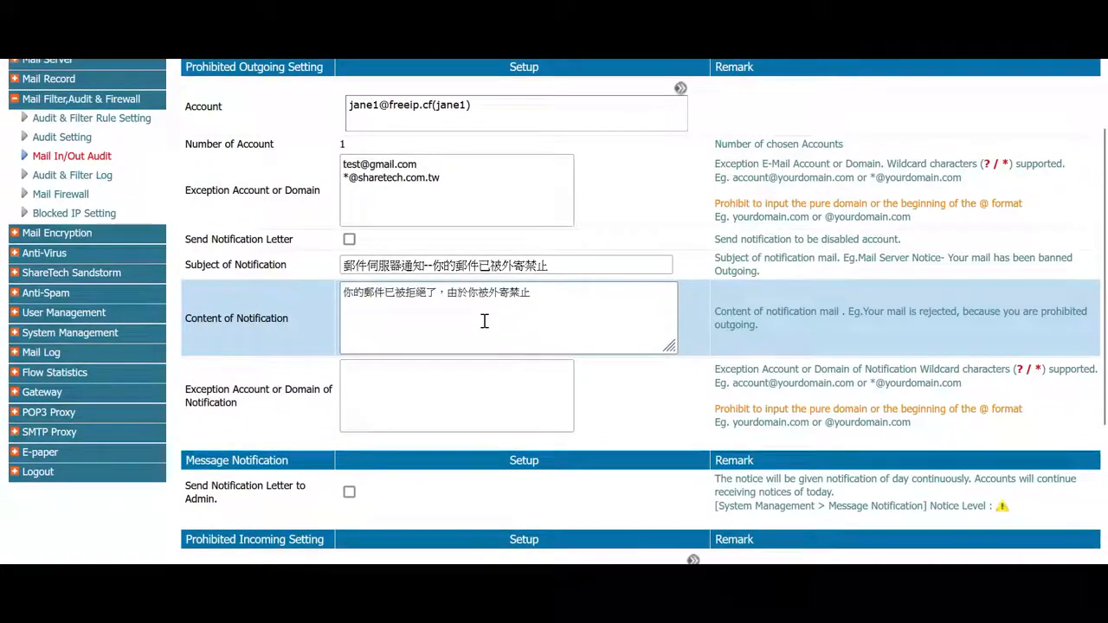
pyautogui.scroll(1, 476, 324)
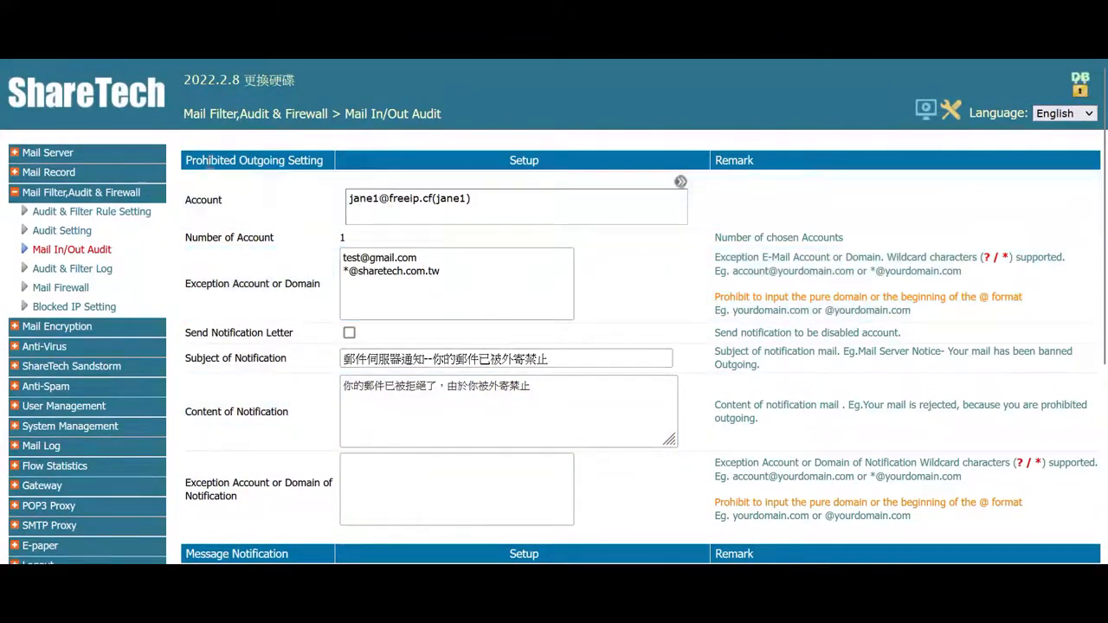
# - Examine the prohibited outgoing account list and its exception accounts and domains
pyautogui.moveTo(198, 163); pyautogui.dragTo(330, 167)
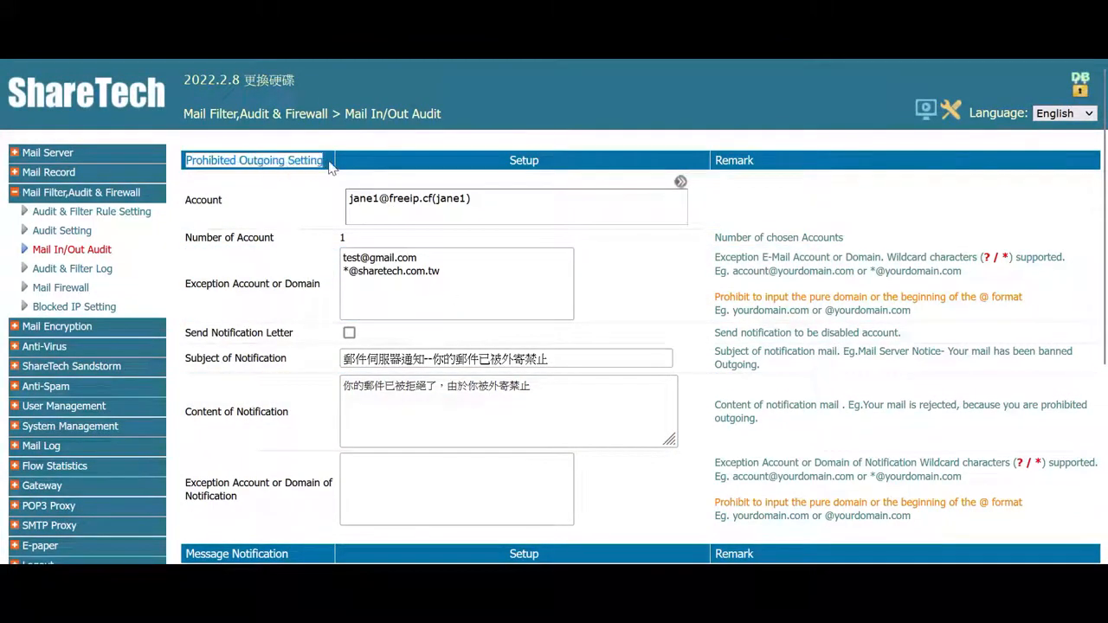
pyautogui.click(438, 201)
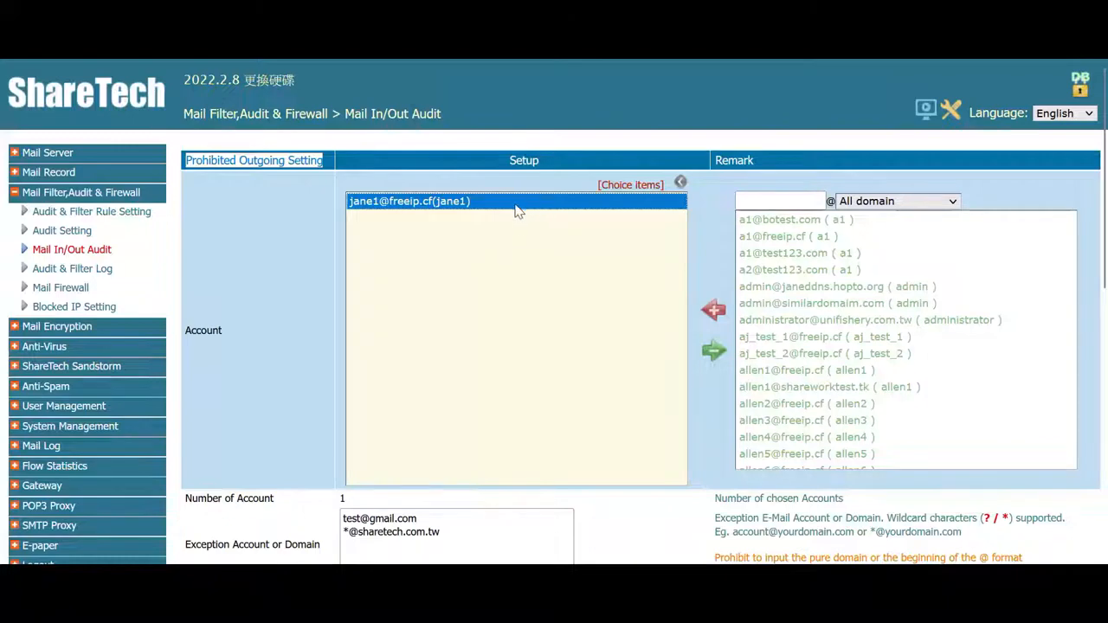
pyautogui.scroll(-1, 346, 385)
pyautogui.moveTo(440, 432); pyautogui.dragTo(342, 418)
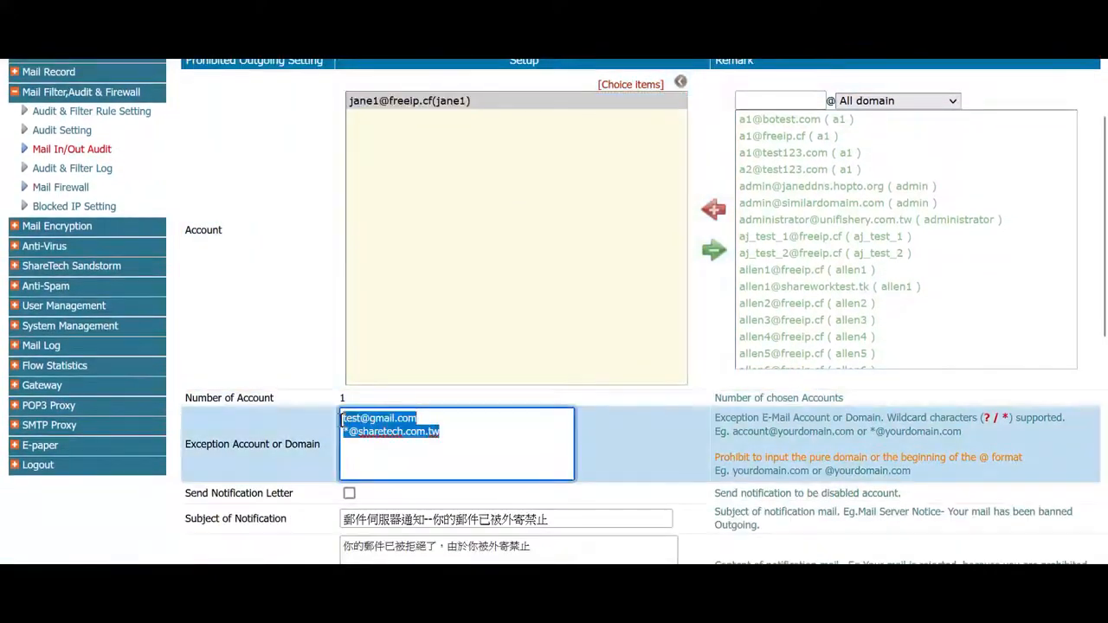
pyautogui.moveTo(425, 419); pyautogui.dragTo(346, 435)
pyautogui.click(453, 443)
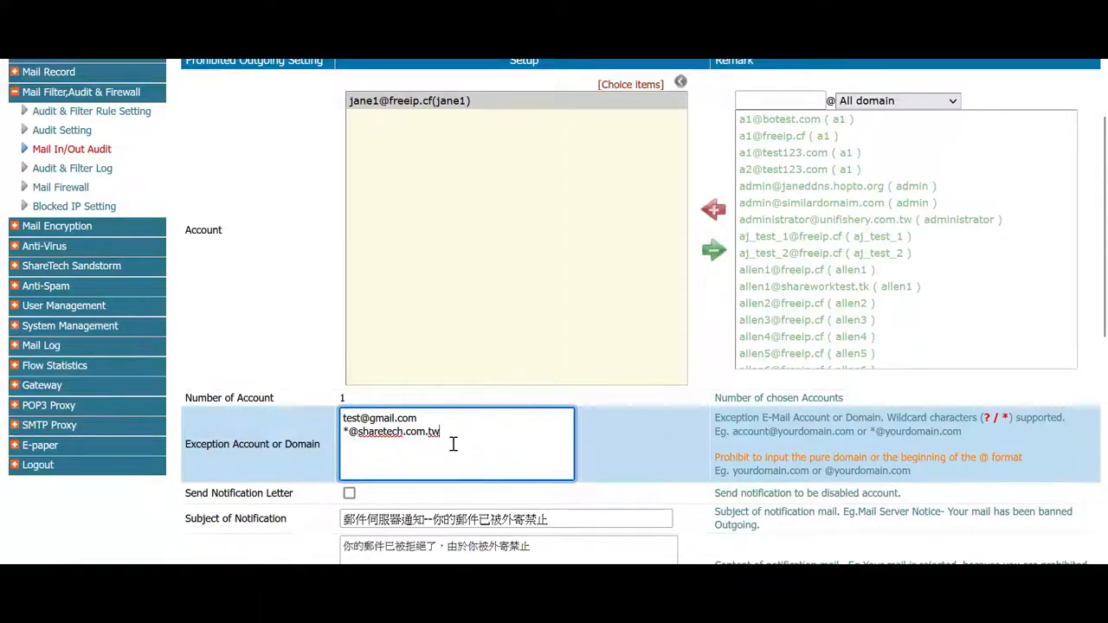
# - Enable the notification letter for accounts prohibited from sending outgoing mail
pyautogui.scroll(-1, 433, 433)
pyautogui.click(349, 393)
pyautogui.moveTo(312, 404); pyautogui.dragTo(267, 394)
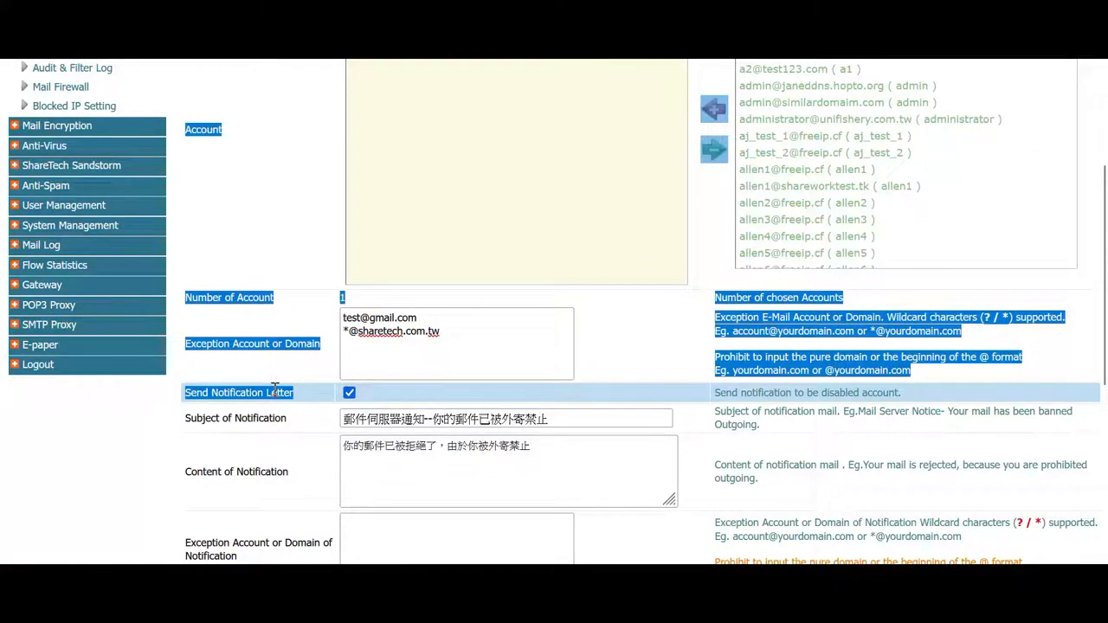
pyautogui.click(296, 398)
# - Examine the Prohibited Incoming Setting, expanding its account selection list and reviewing the exception accounts and domains
pyautogui.scroll(-3, 297, 394)
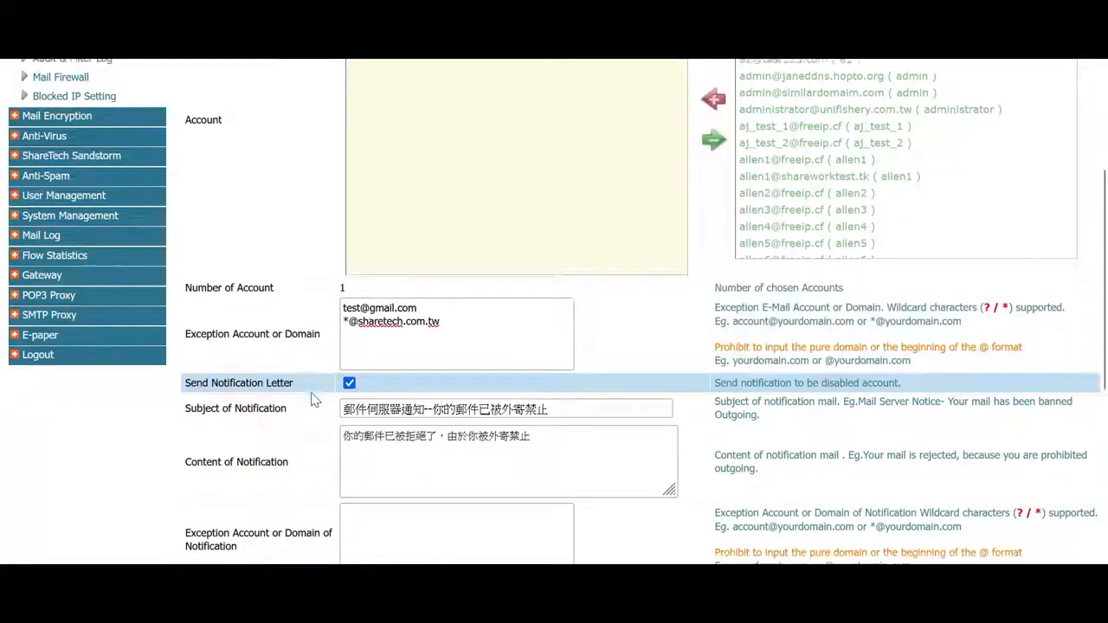
pyautogui.moveTo(189, 394); pyautogui.dragTo(323, 390)
pyautogui.click(327, 393)
pyautogui.scroll(-1, 427, 402)
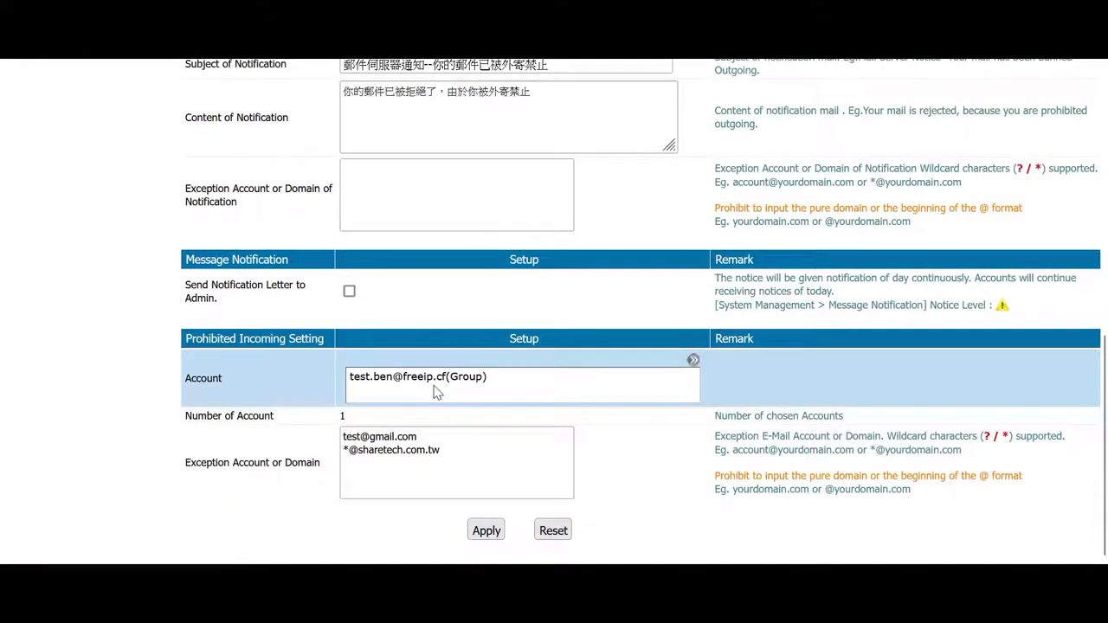
pyautogui.click(511, 381)
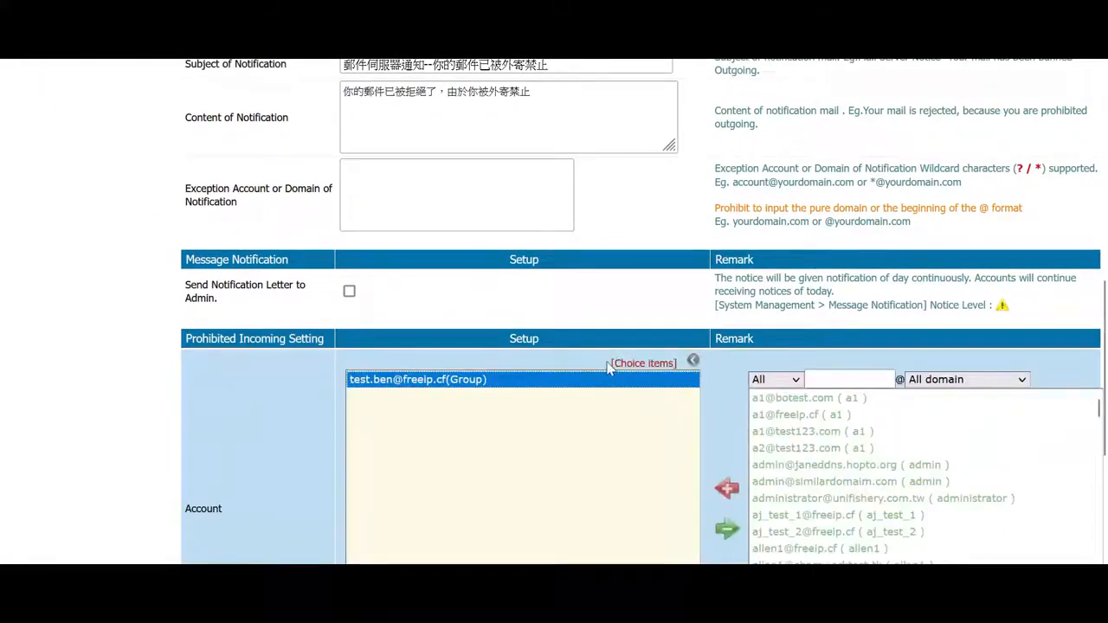
pyautogui.scroll(-4, 587, 364)
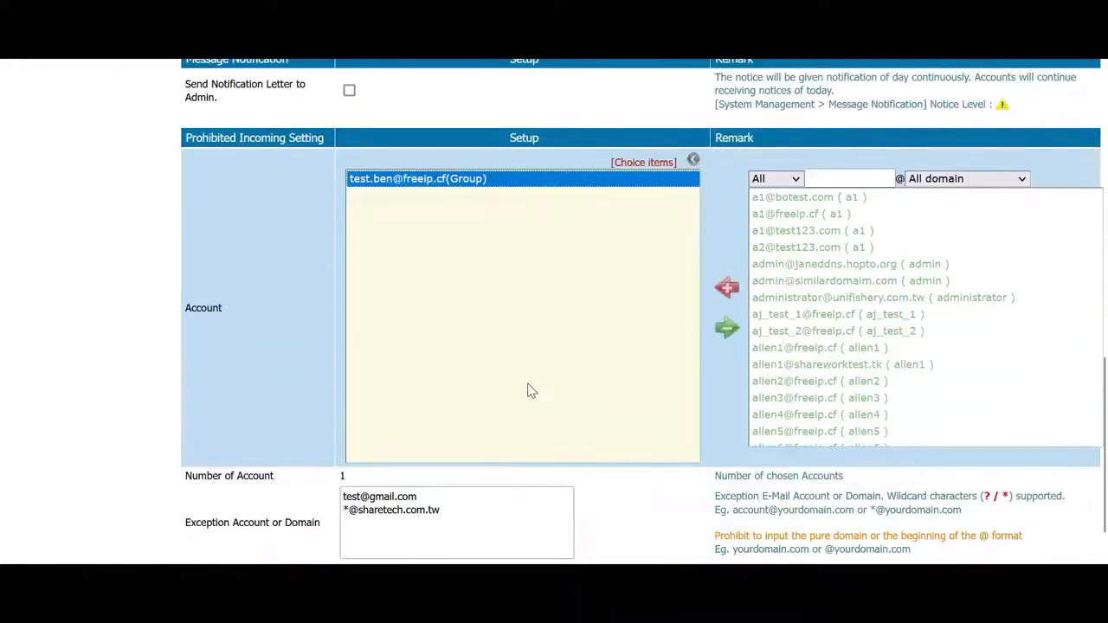
pyautogui.scroll(-1, 378, 378)
pyautogui.click(283, 470)
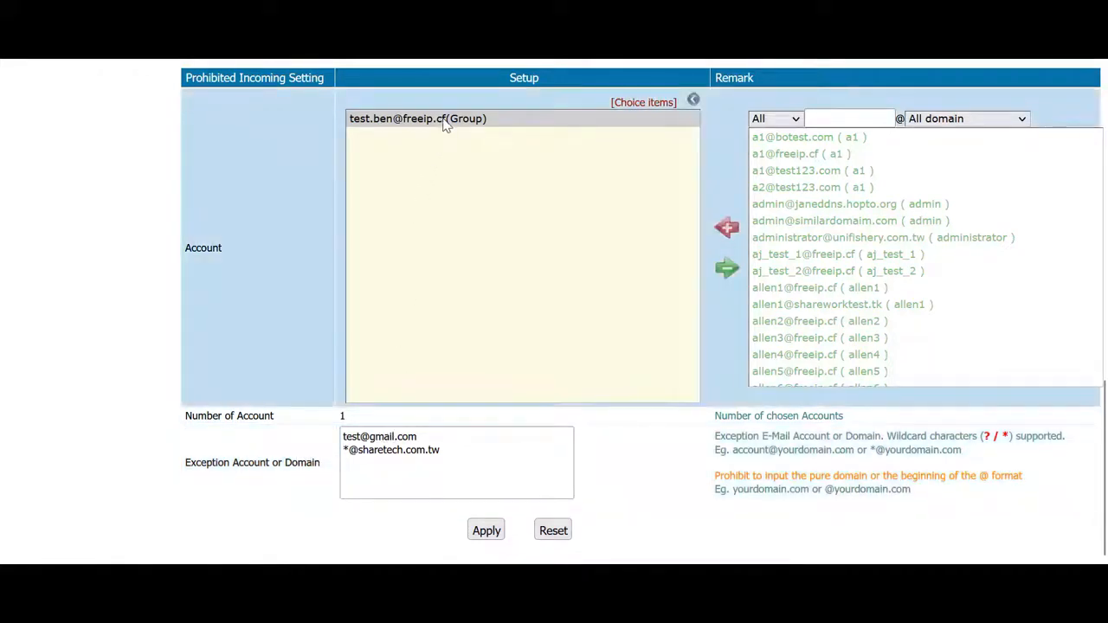
pyautogui.moveTo(187, 464); pyautogui.dragTo(227, 464)
pyautogui.click(245, 465)
pyautogui.moveTo(425, 452); pyautogui.dragTo(349, 452)
pyautogui.click(321, 454)
# - Apply the Mail In/Out Audit settings and return to the Audit & Filter Rule Setting list
pyautogui.click(498, 525)
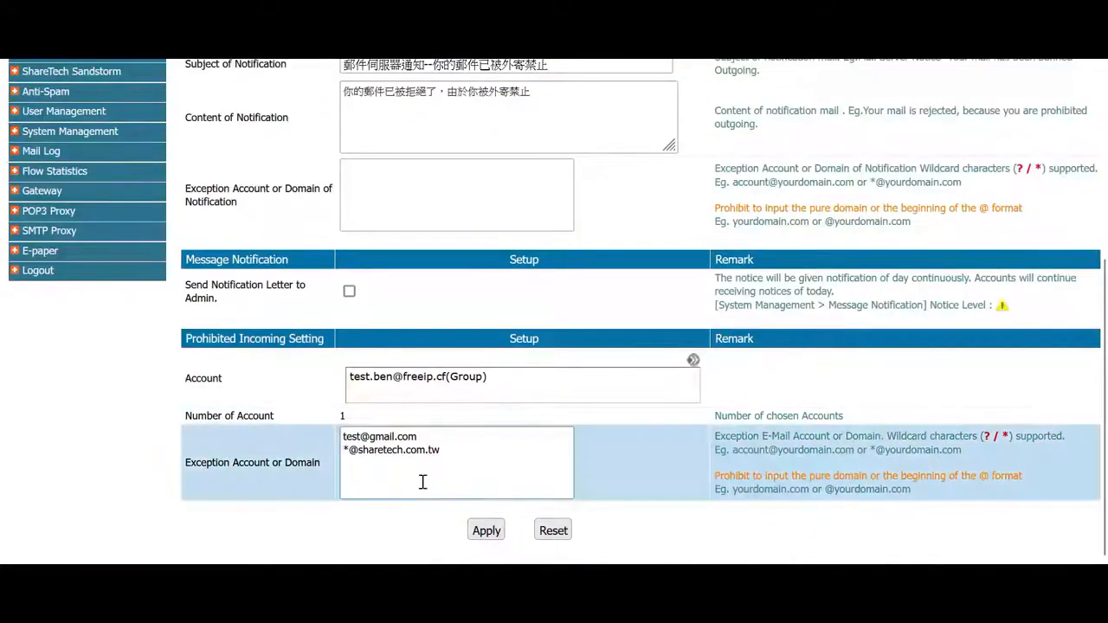
pyautogui.scroll(3, 414, 471)
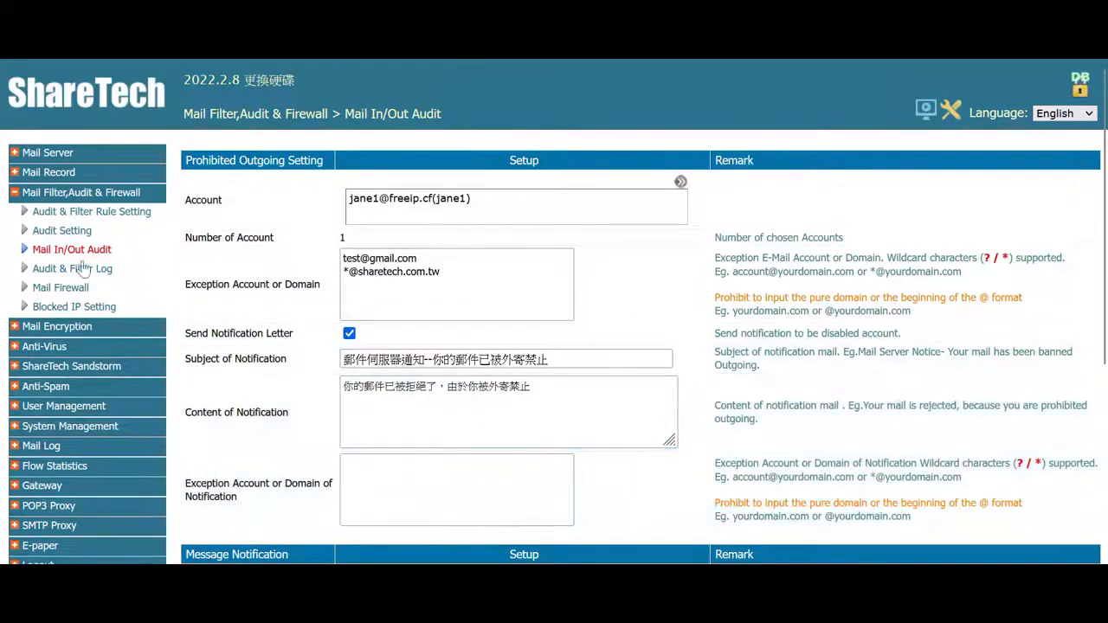
pyautogui.click(90, 216)
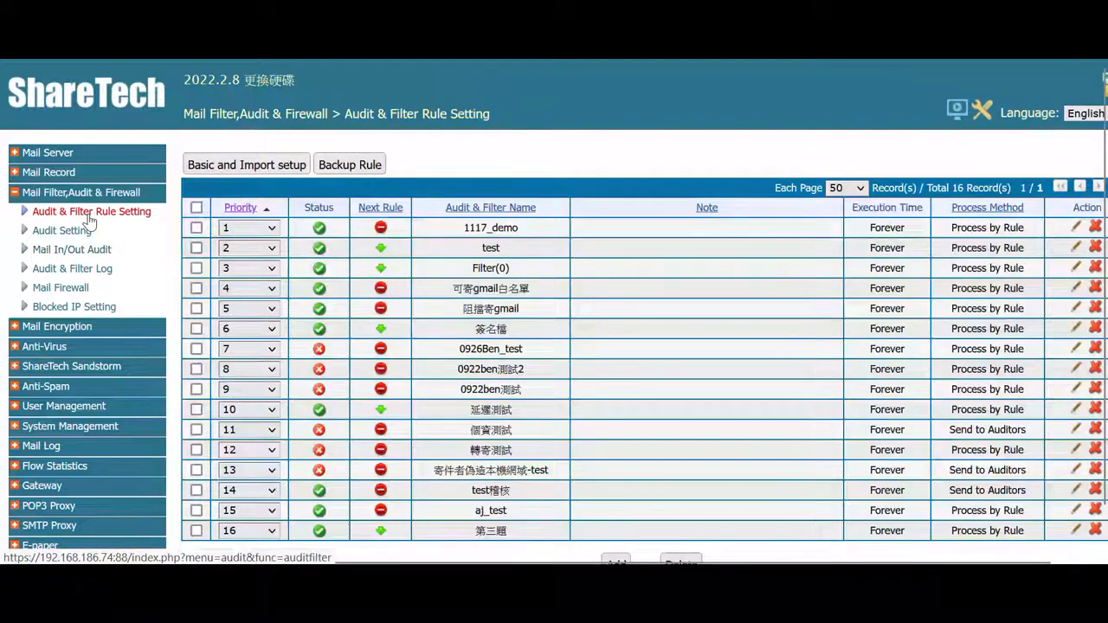